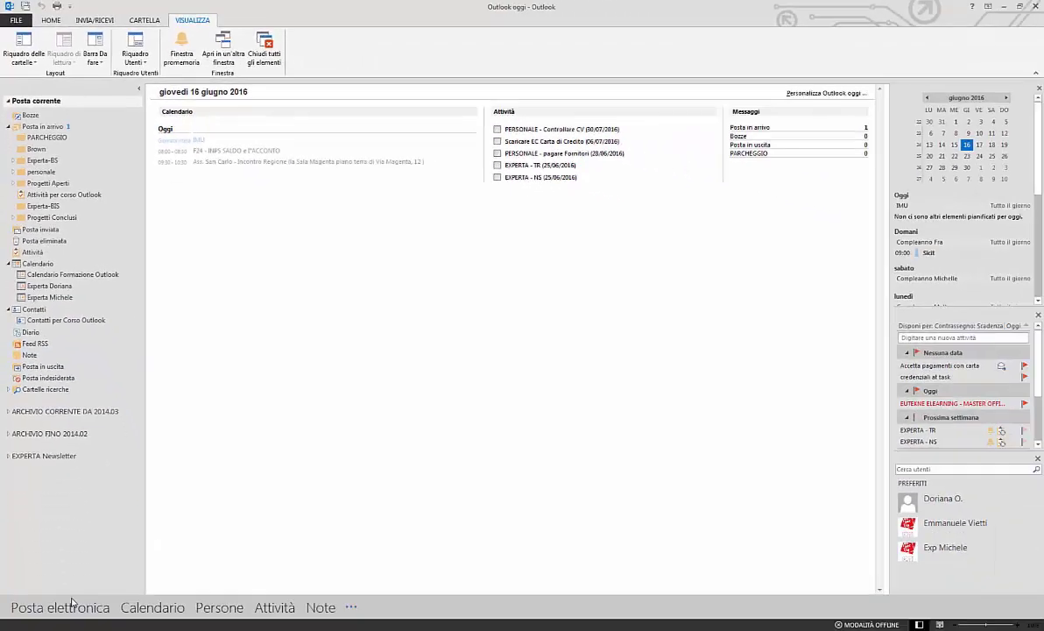
View the mail module and the monthly calendar, returning to the mail module.
{"action": "left_click", "coordinate": [79, 607]}
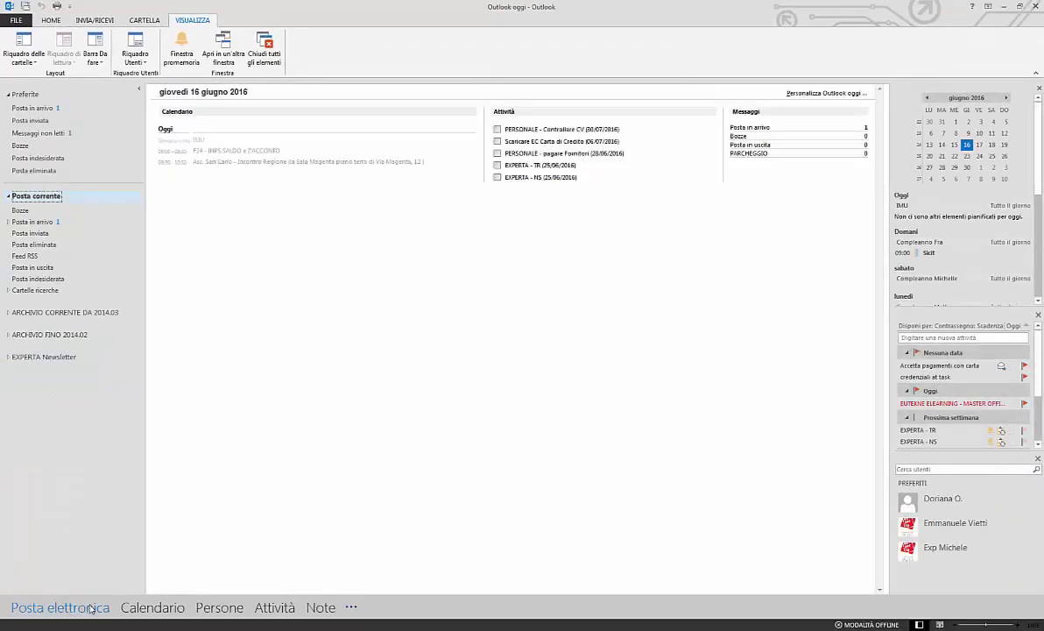
{"action": "left_click", "coordinate": [138, 608]}
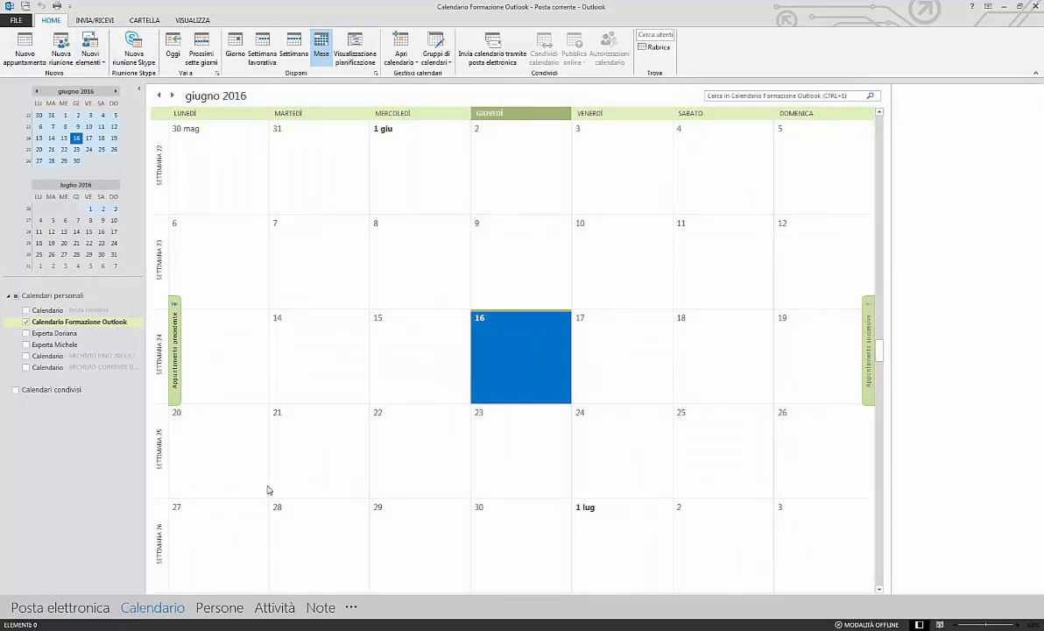
{"action": "left_click", "coordinate": [81, 611]}
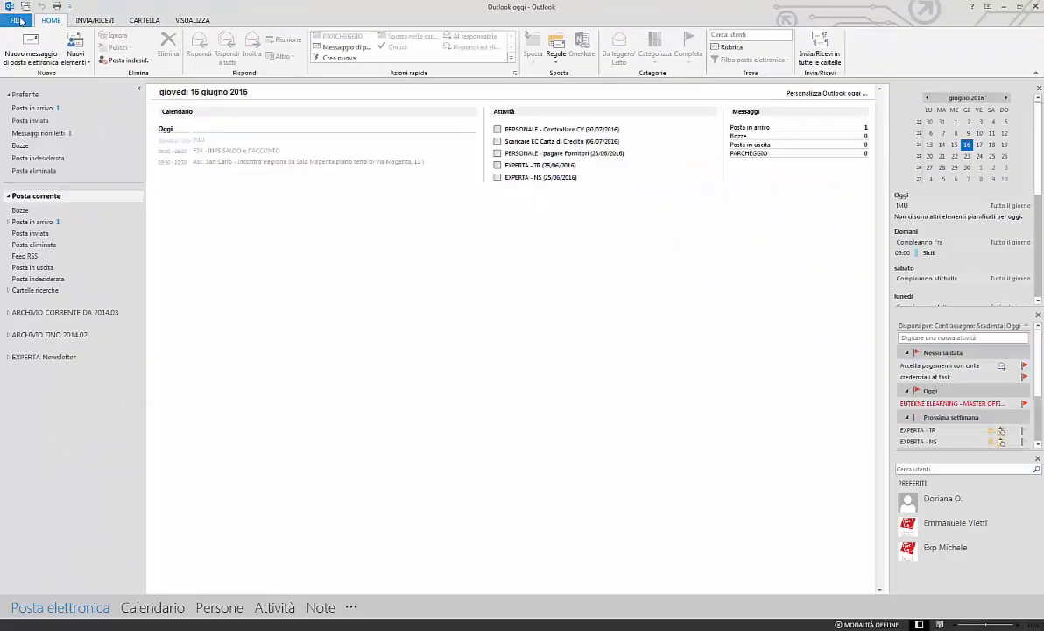
Review the account information, the open and export choices, and the print page.
{"action": "left_click", "coordinate": [17, 20]}
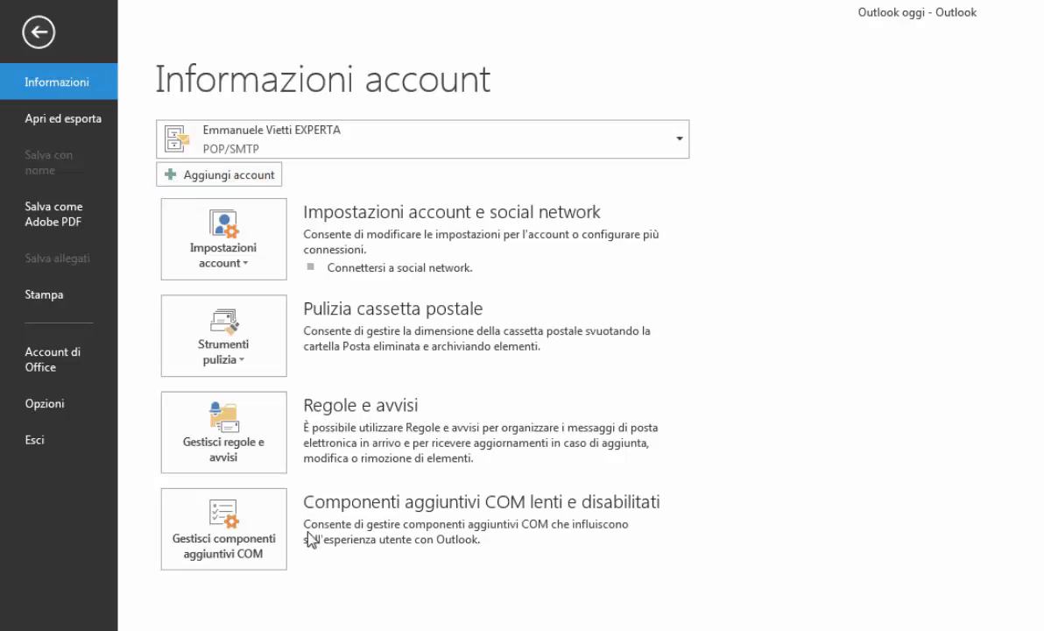
{"action": "left_click", "coordinate": [60, 118]}
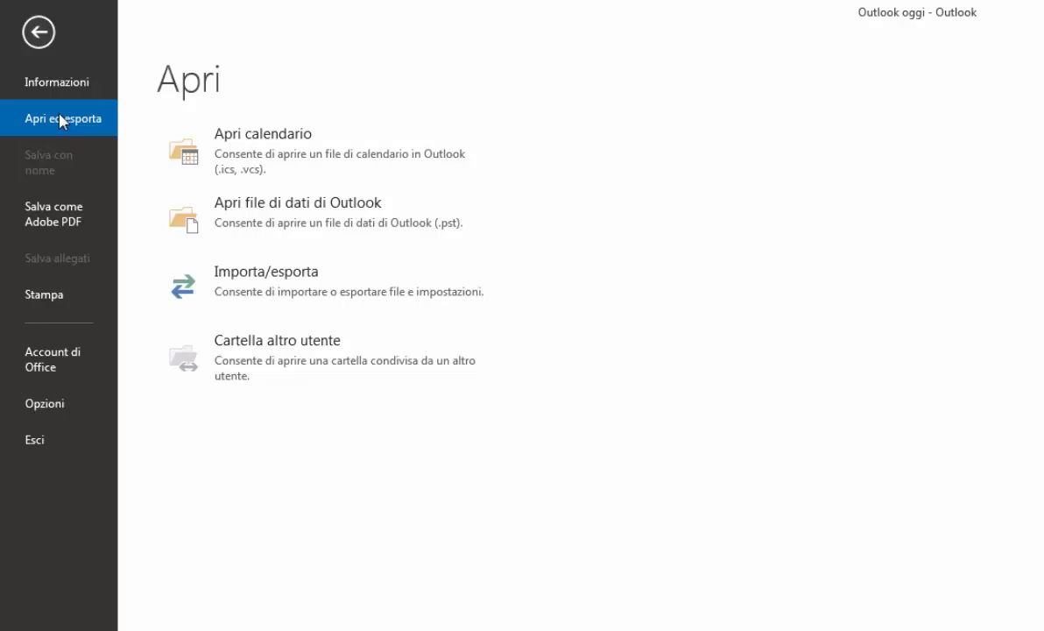
{"action": "left_click", "coordinate": [57, 297]}
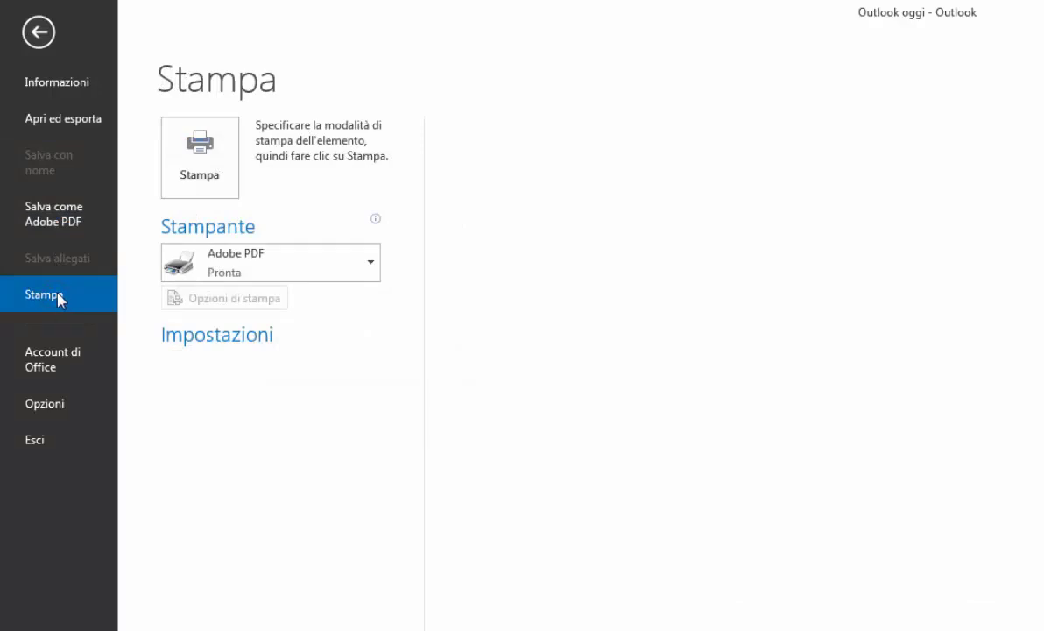
View the Office account page and the Outlook version and licence information, closing the information dialog.
{"action": "left_click", "coordinate": [52, 359]}
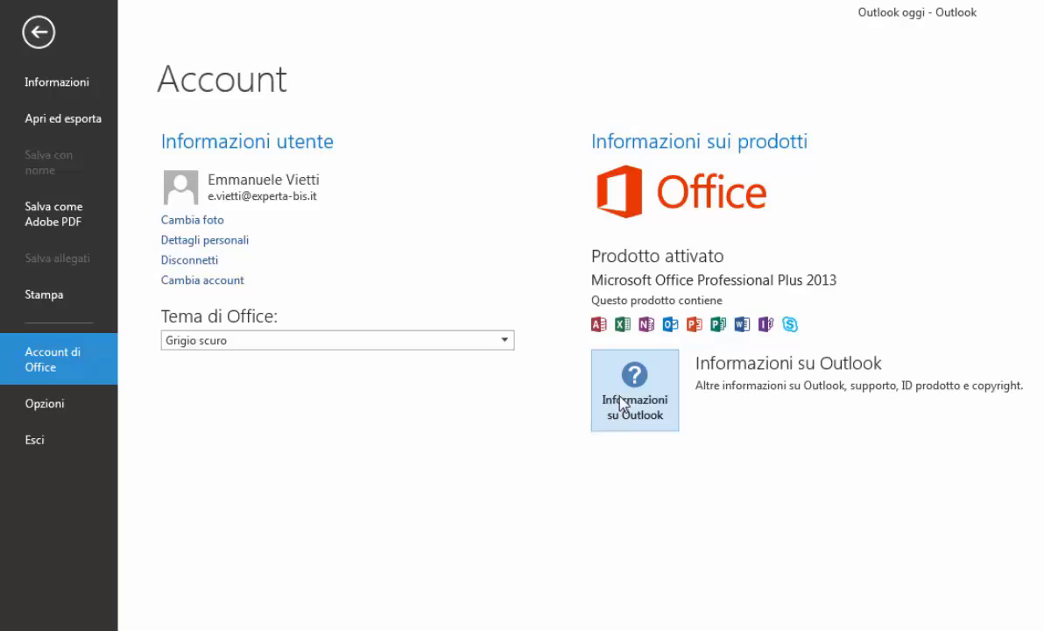
{"action": "left_click", "coordinate": [620, 405]}
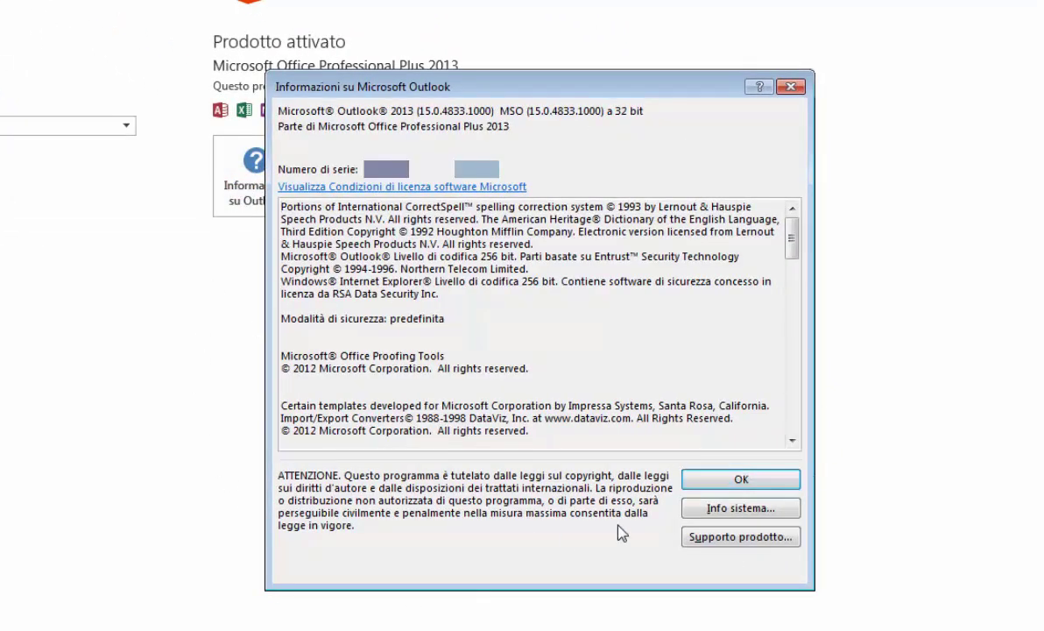
{"action": "left_click", "coordinate": [797, 87]}
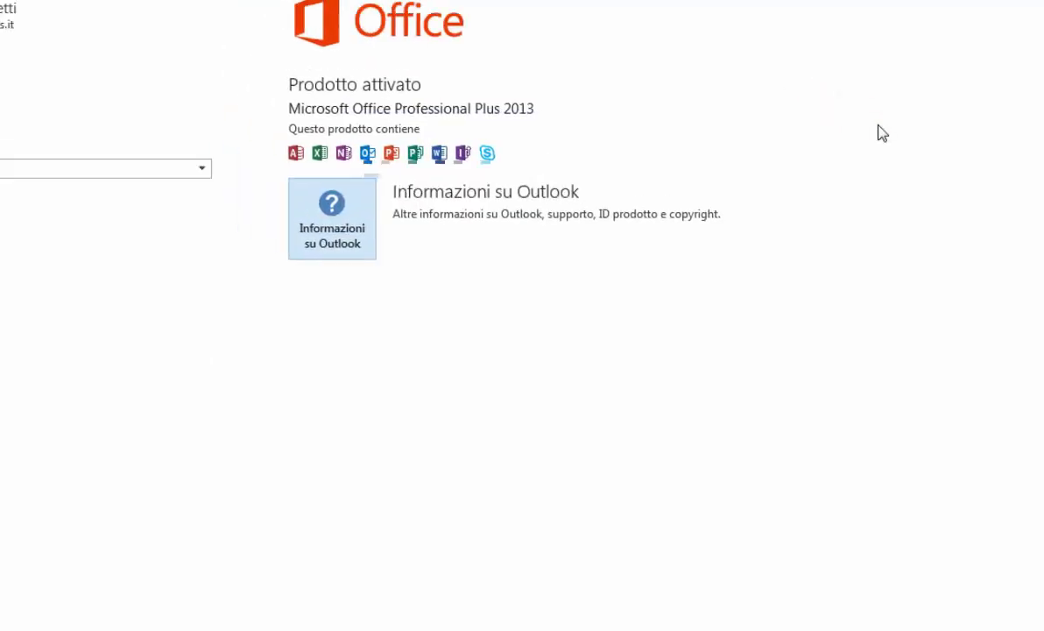
View the available Office themes and the general Outlook options, leaving every setting as it is.
{"action": "left_click", "coordinate": [202, 168]}
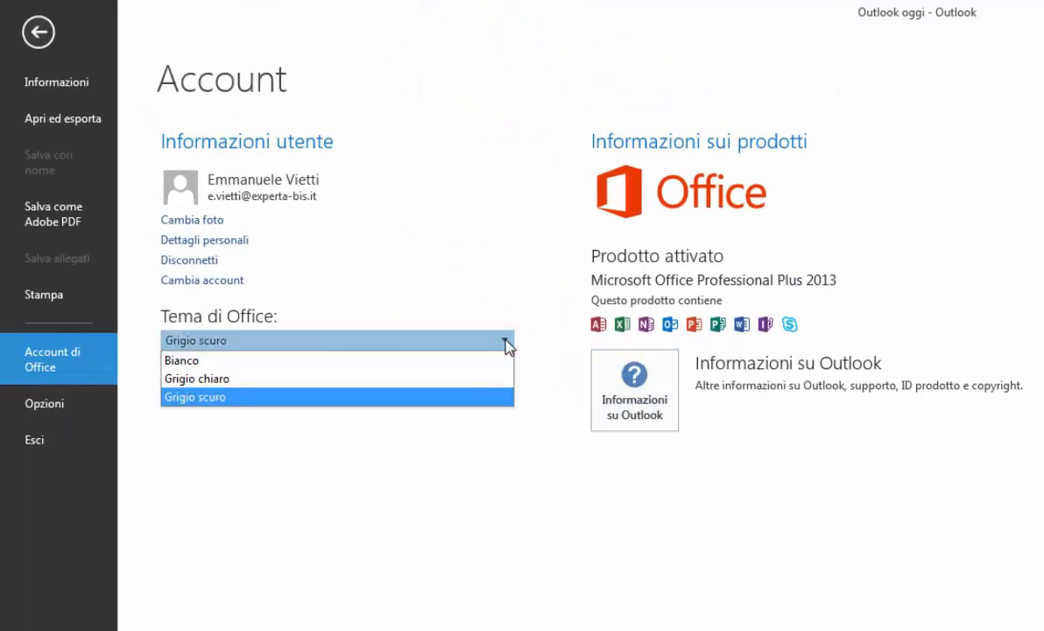
{"action": "left_click", "coordinate": [507, 344]}
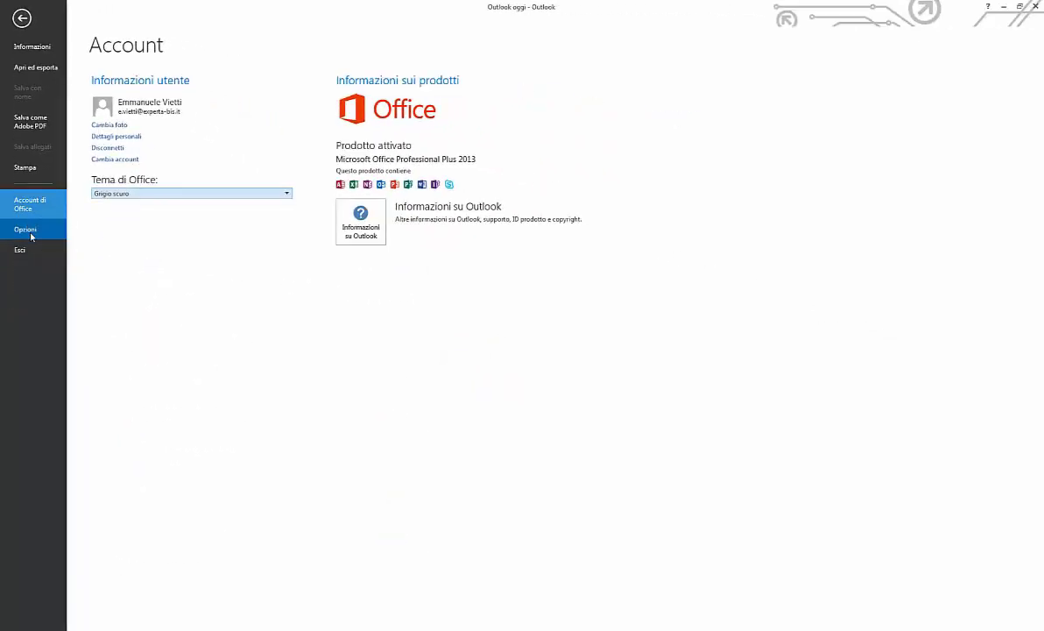
{"action": "left_click", "coordinate": [27, 230]}
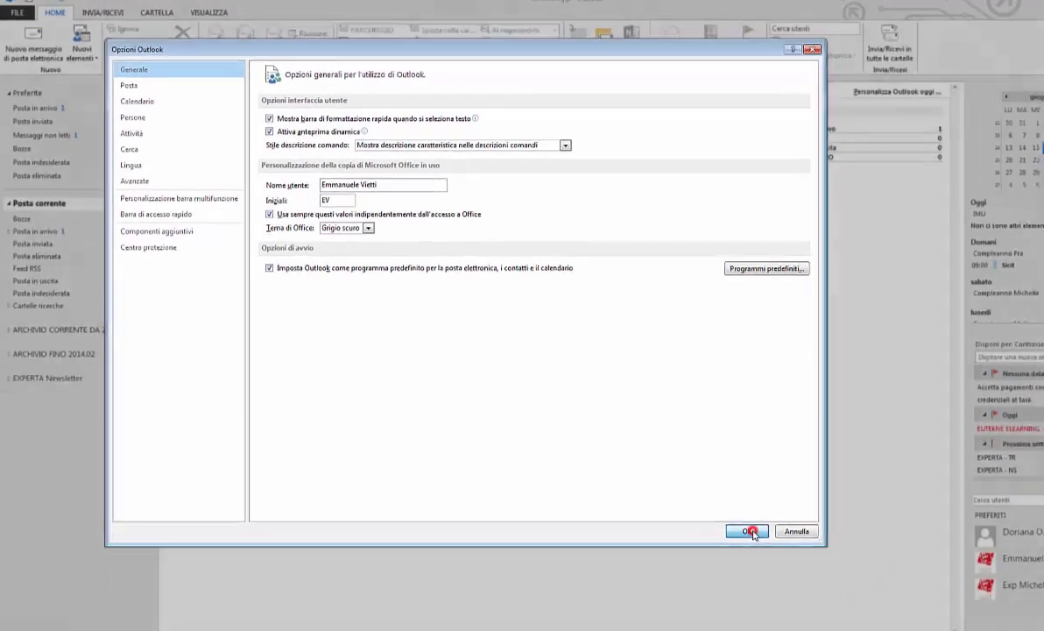
{"action": "left_click", "coordinate": [849, 589]}
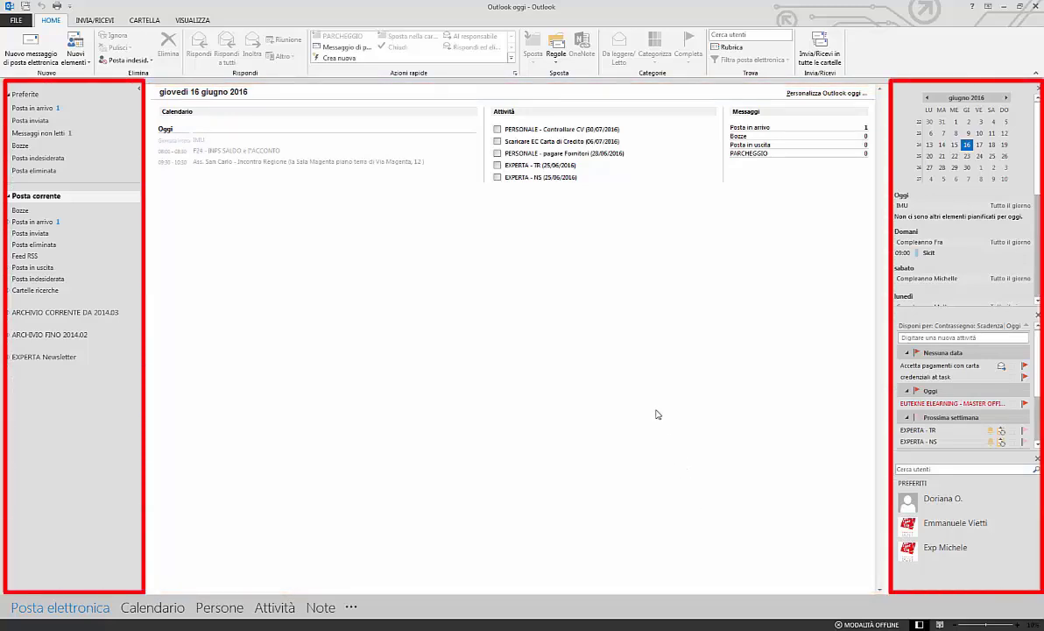
Turn off both the folder pane and the To-Do bar in the mail view.
{"action": "left_click", "coordinate": [209, 19]}
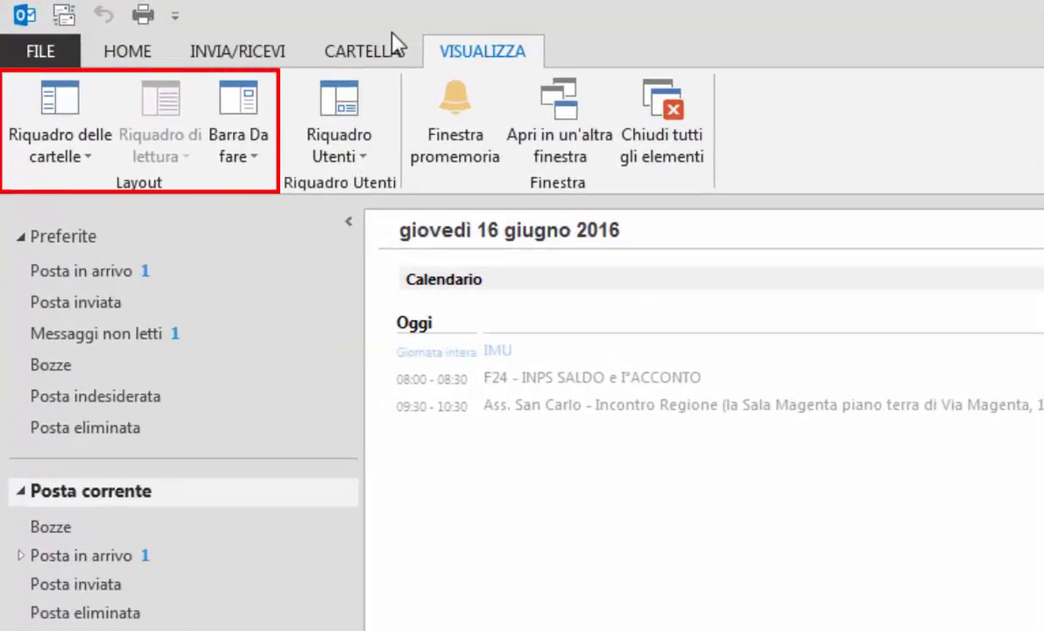
{"action": "left_click", "coordinate": [92, 158]}
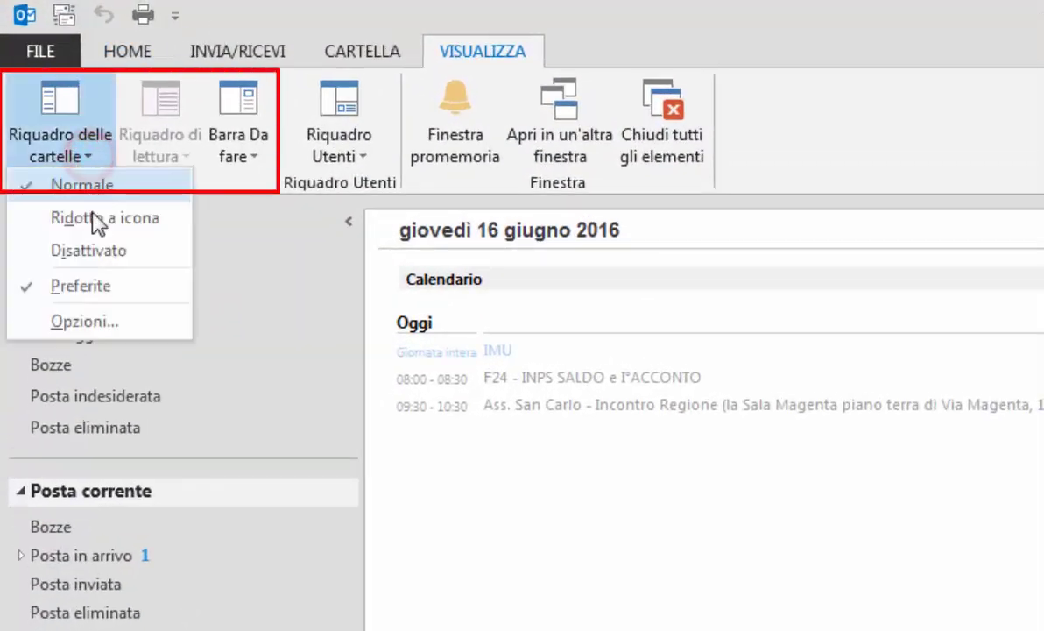
{"action": "left_click", "coordinate": [88, 247]}
{"action": "left_click", "coordinate": [244, 152]}
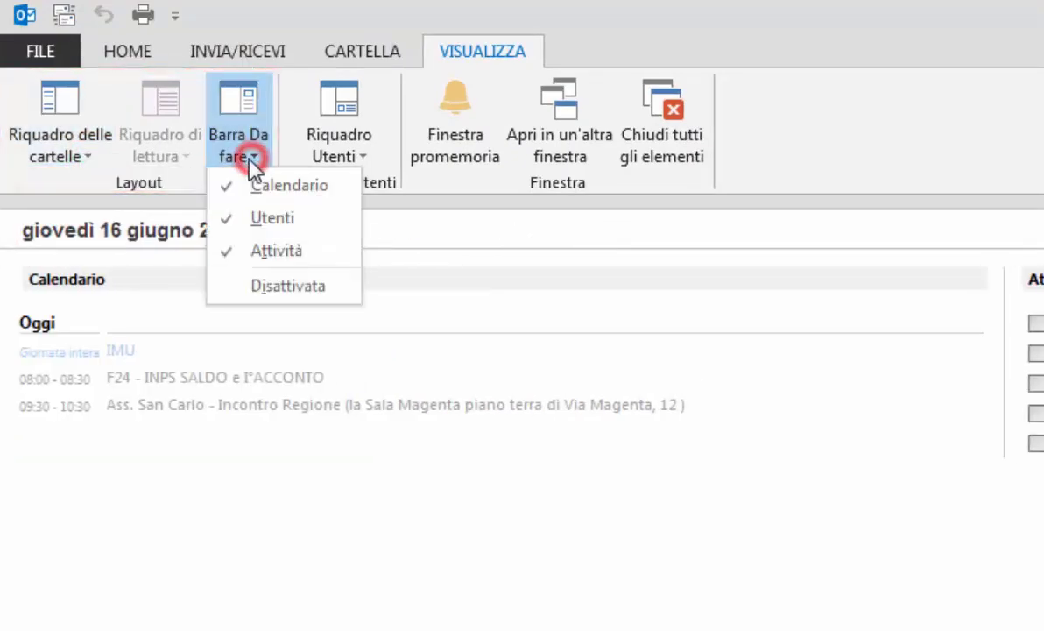
{"action": "left_click", "coordinate": [253, 286]}
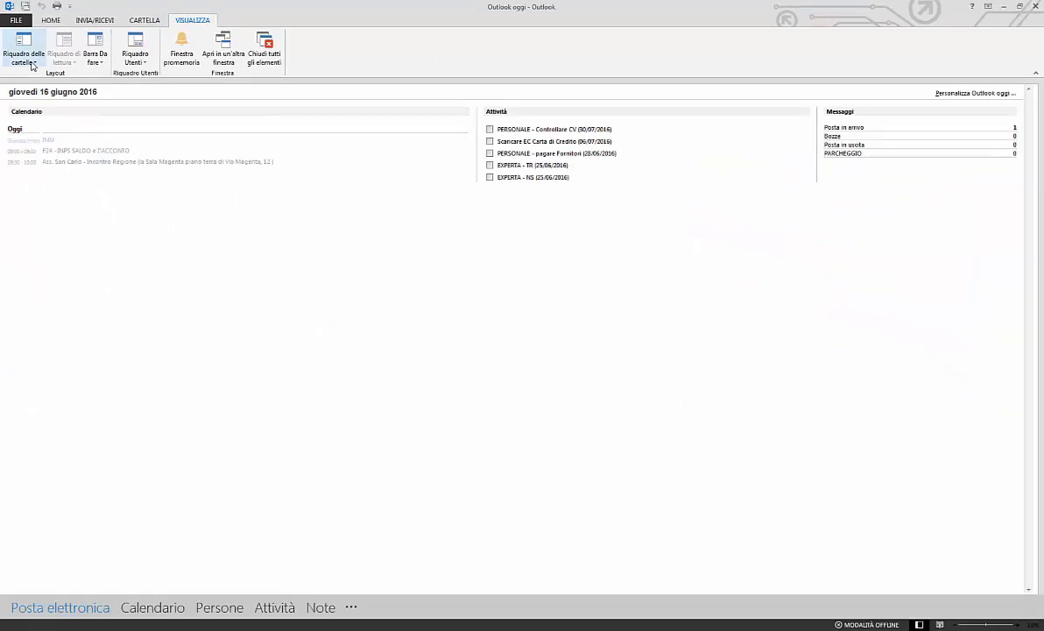
Set the folder pane back to Normale.
{"action": "left_click", "coordinate": [33, 65]}
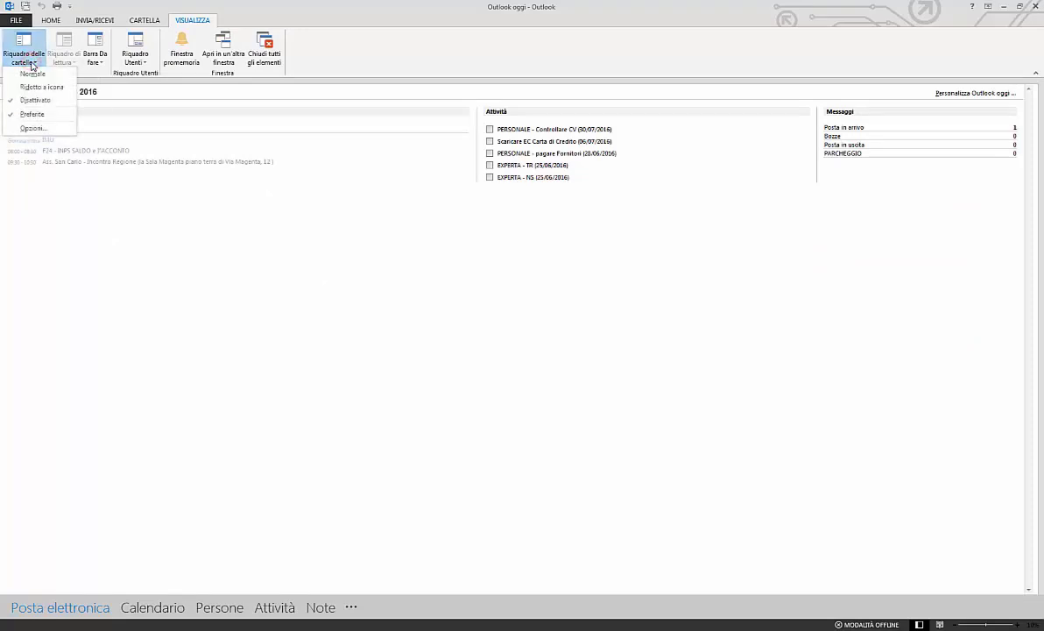
{"action": "left_click", "coordinate": [40, 78]}
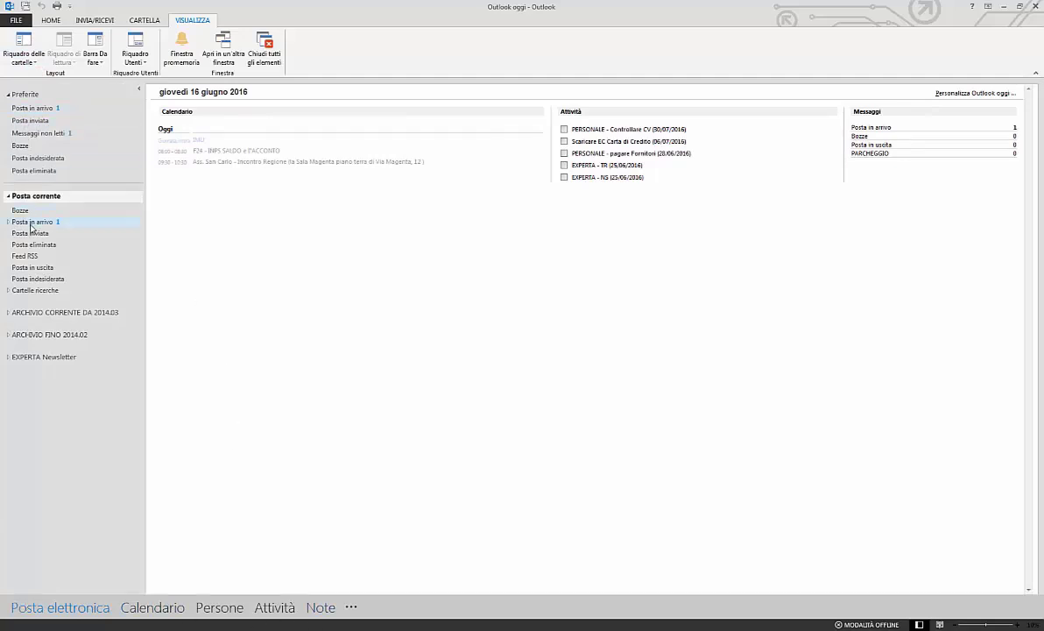
View the calendar, the contacts and the complete folder list, returning to the mail module.
{"action": "left_click", "coordinate": [146, 608]}
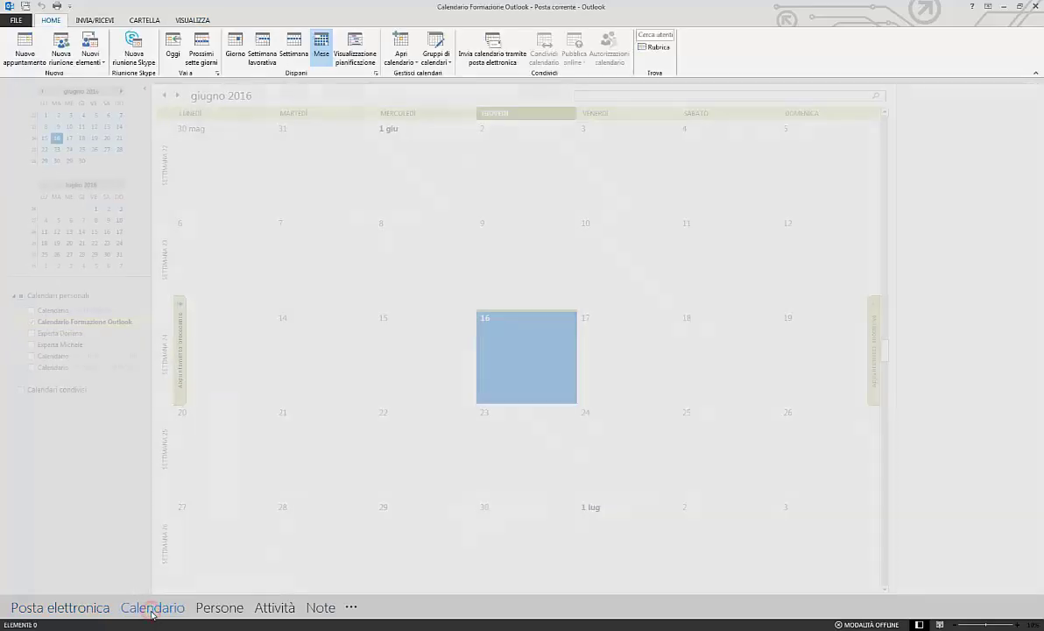
{"action": "left_click", "coordinate": [215, 608]}
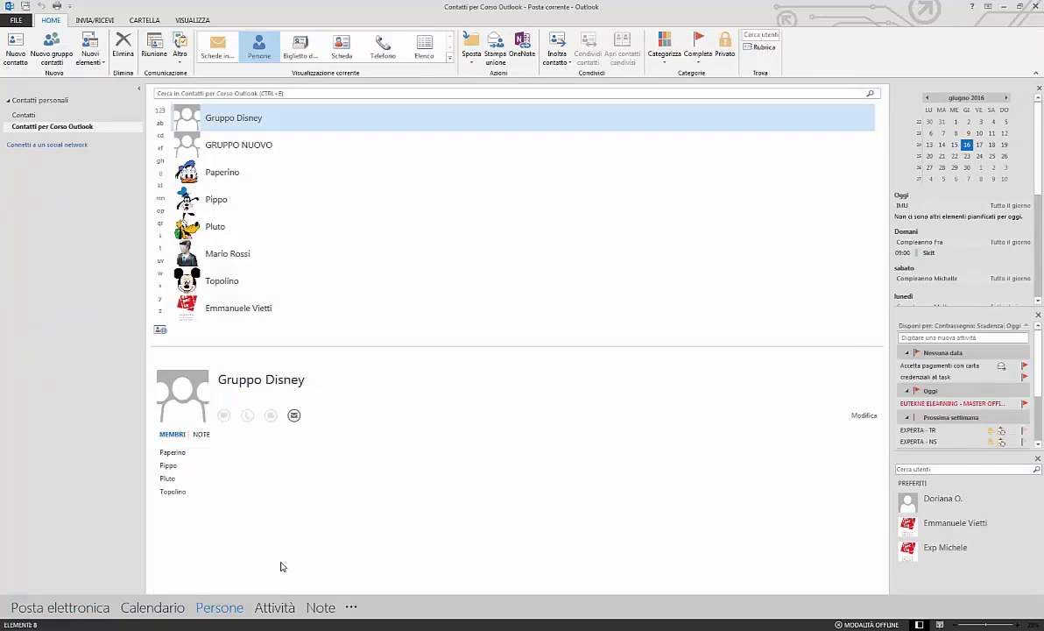
{"action": "left_click", "coordinate": [349, 608]}
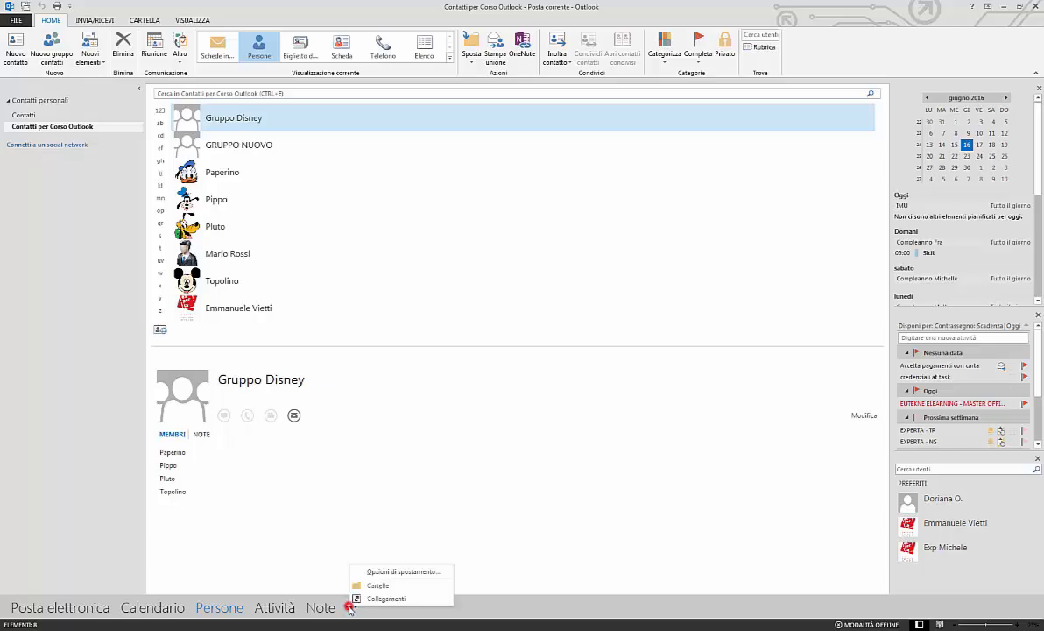
{"action": "left_click", "coordinate": [352, 550]}
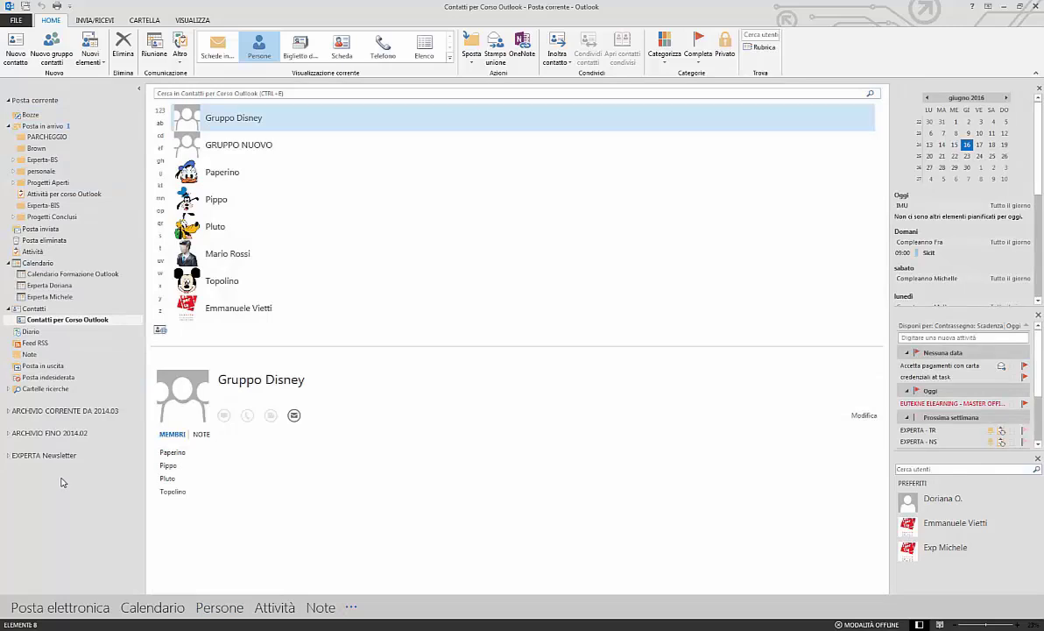
{"action": "left_click", "coordinate": [73, 611]}
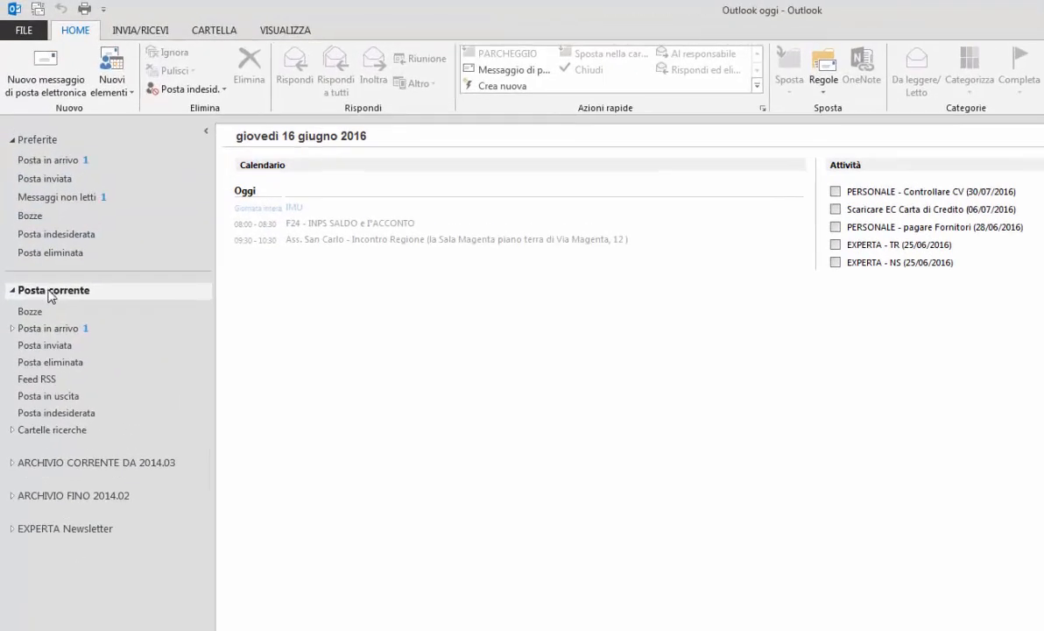
Open Posta in arrivo from the minimised folder pane and expand the pane again.
{"action": "left_click", "coordinate": [206, 131]}
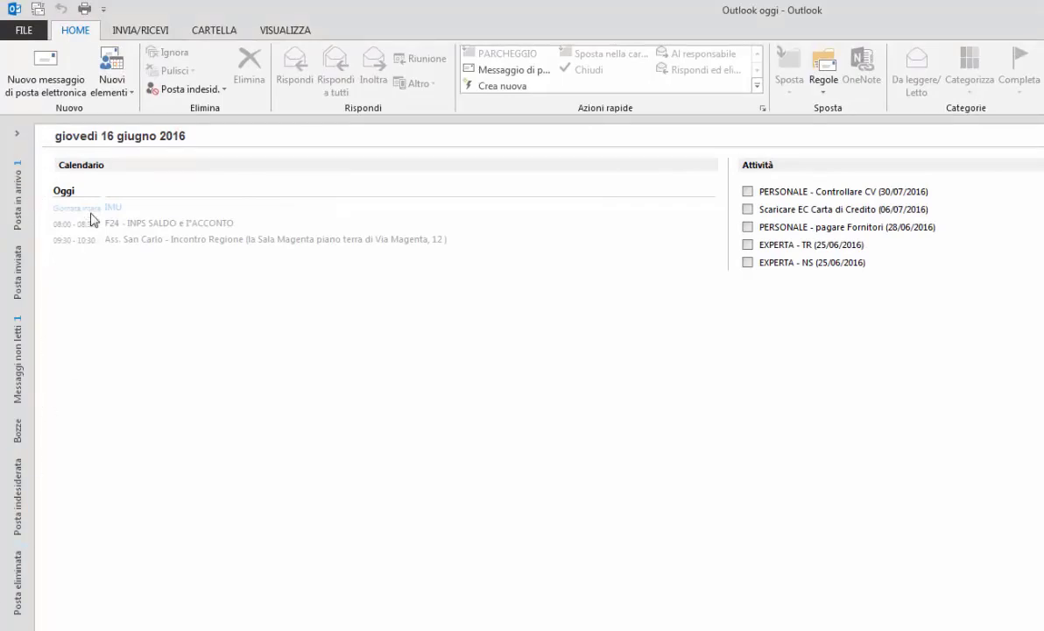
{"action": "left_click", "coordinate": [16, 191]}
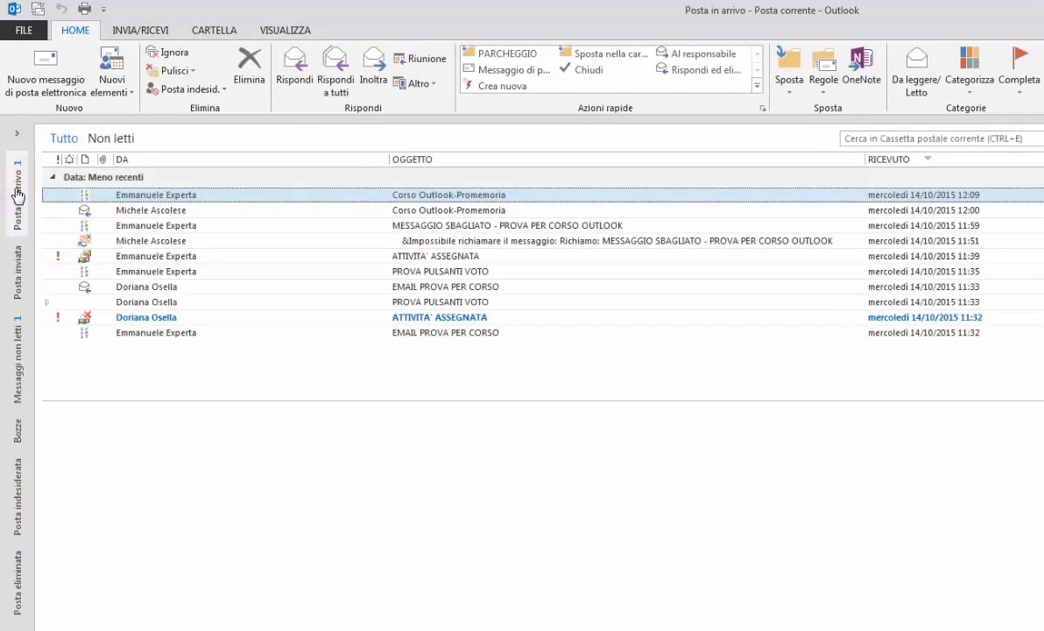
{"action": "left_click", "coordinate": [19, 136]}
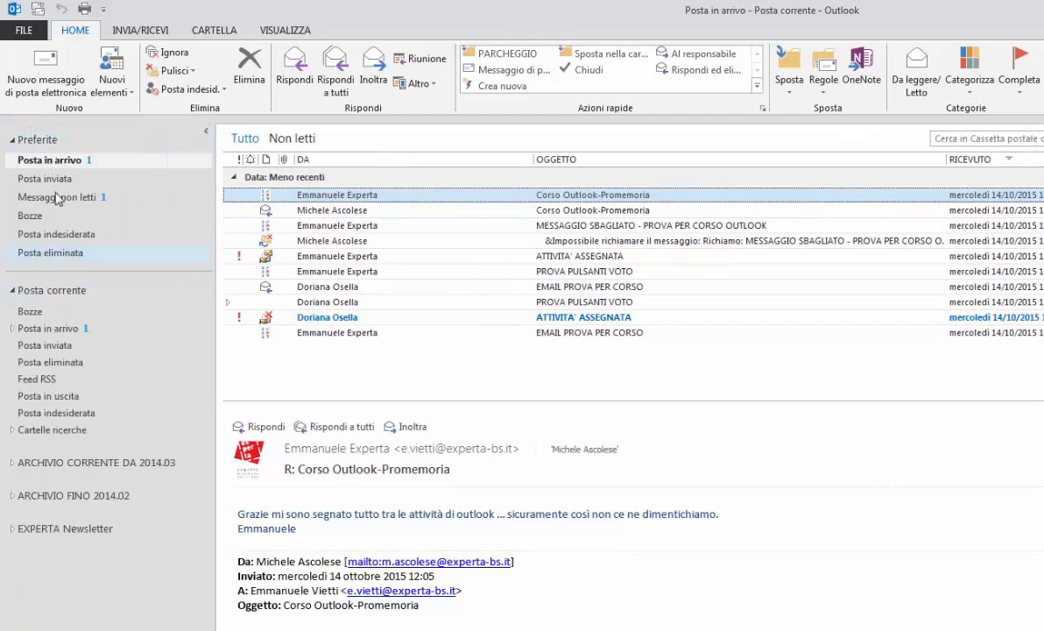
Hide the Preferite section of the folder pane and show it again.
{"action": "left_click", "coordinate": [263, 30]}
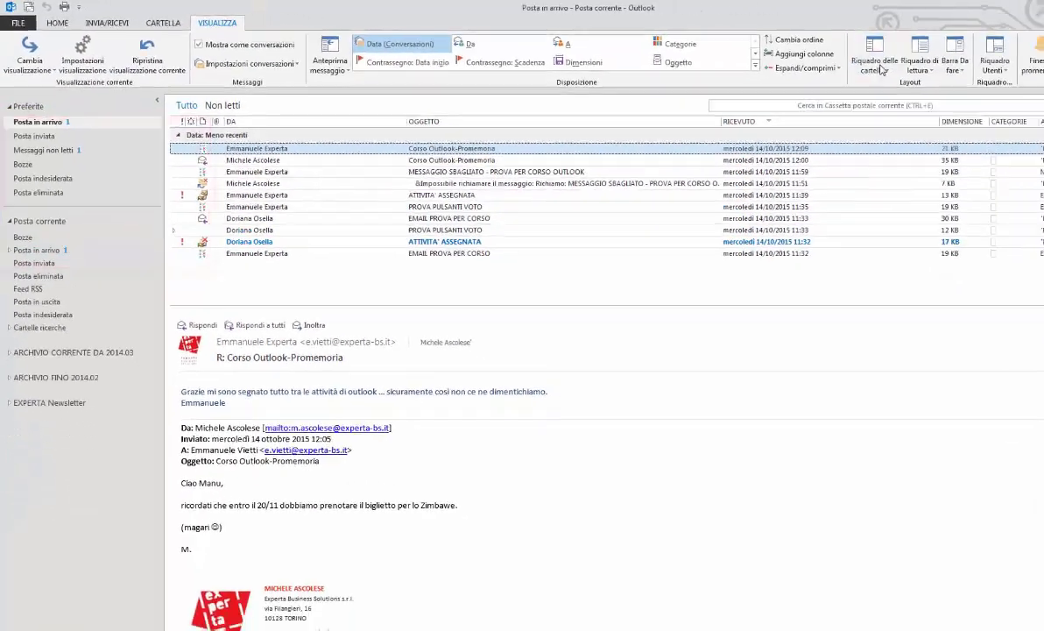
{"action": "left_click", "coordinate": [876, 66]}
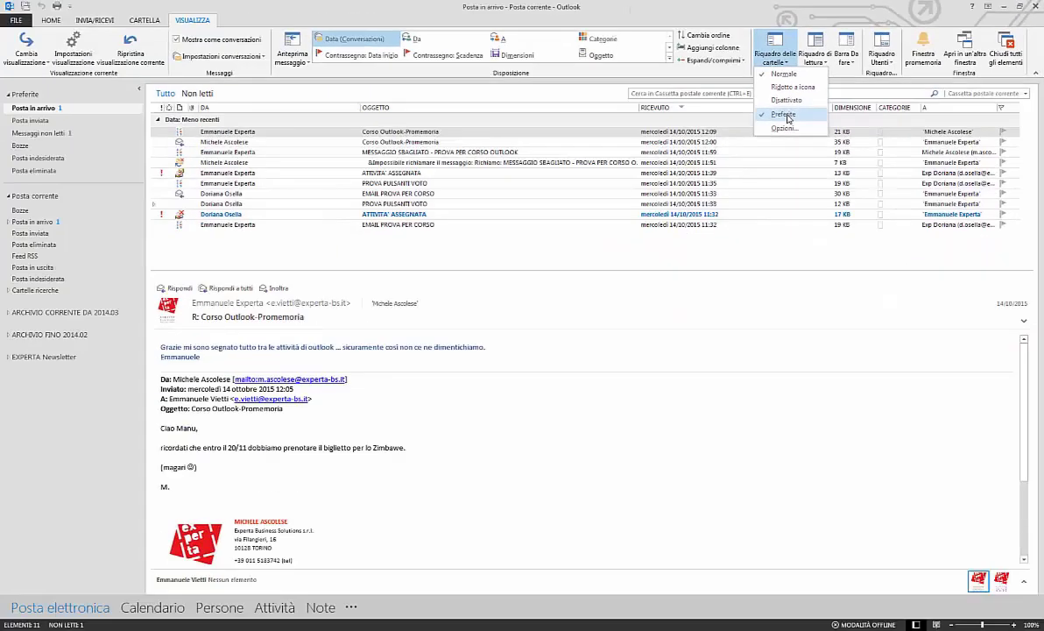
{"action": "left_click", "coordinate": [785, 115]}
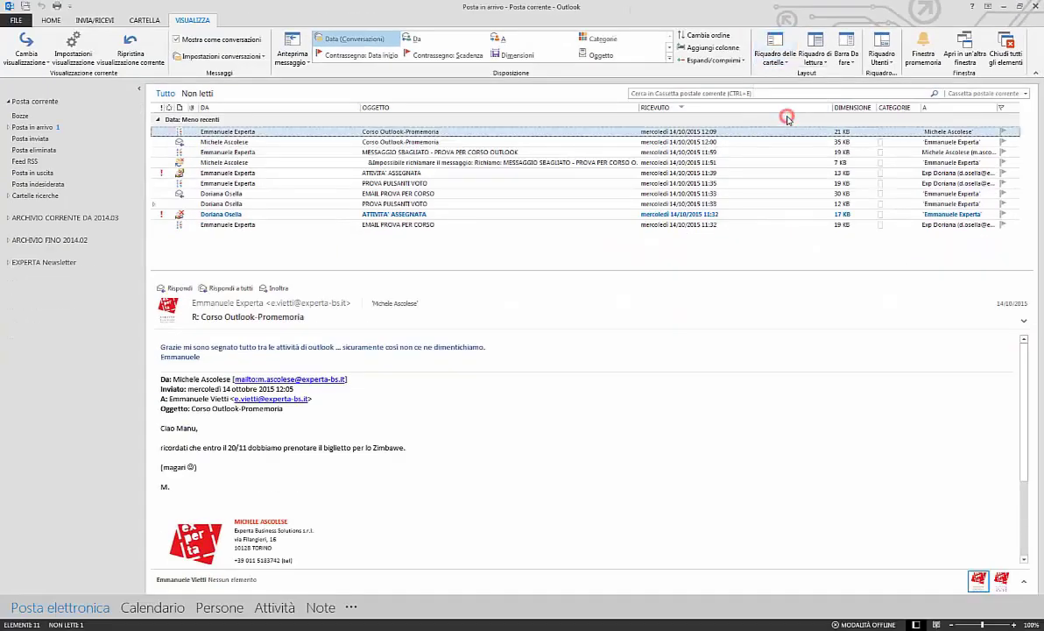
{"action": "left_click", "coordinate": [775, 55]}
{"action": "left_click", "coordinate": [785, 115]}
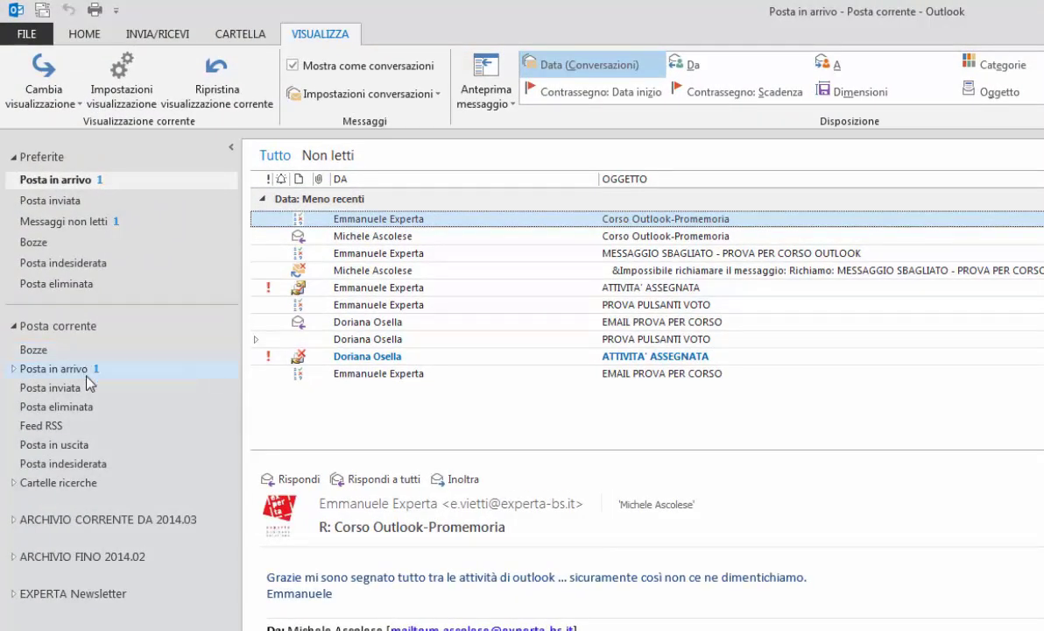
Remove the Posta in arrivo folder from Preferite and add it back from the Posta corrente folders.
{"action": "right_click", "coordinate": [85, 369]}
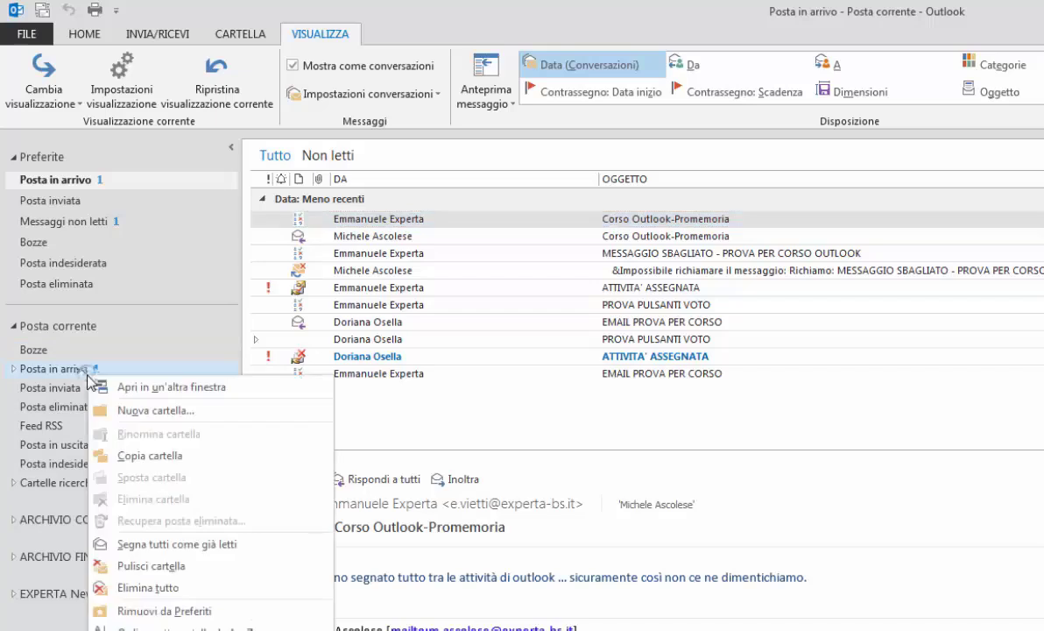
{"action": "left_click", "coordinate": [138, 611]}
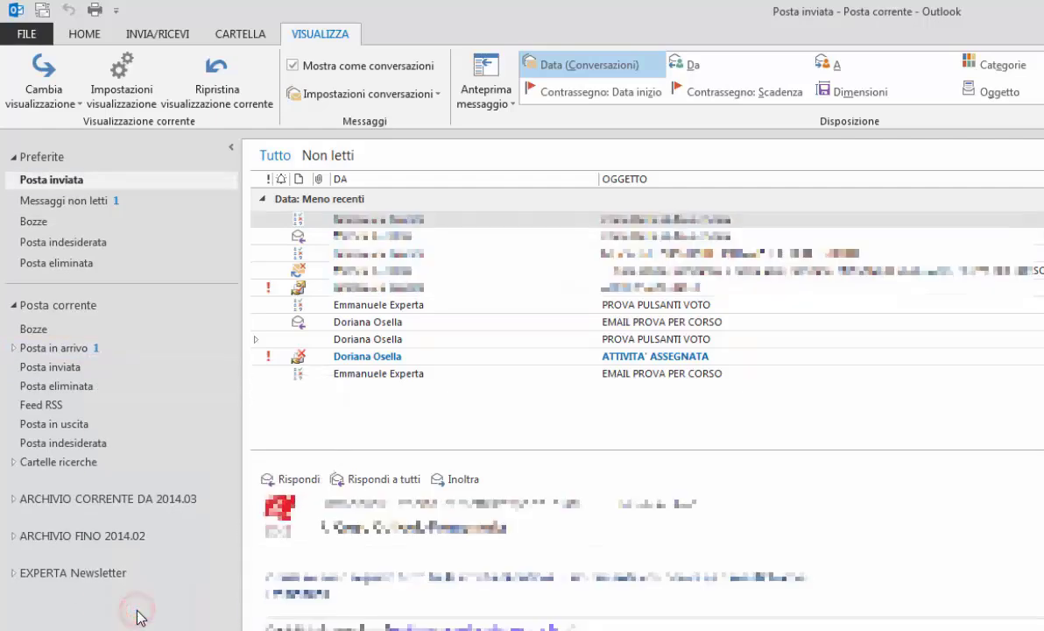
{"action": "right_click", "coordinate": [55, 346]}
{"action": "left_click_drag", "start_coordinate": [136, 586], "coordinate": [247, 622]}
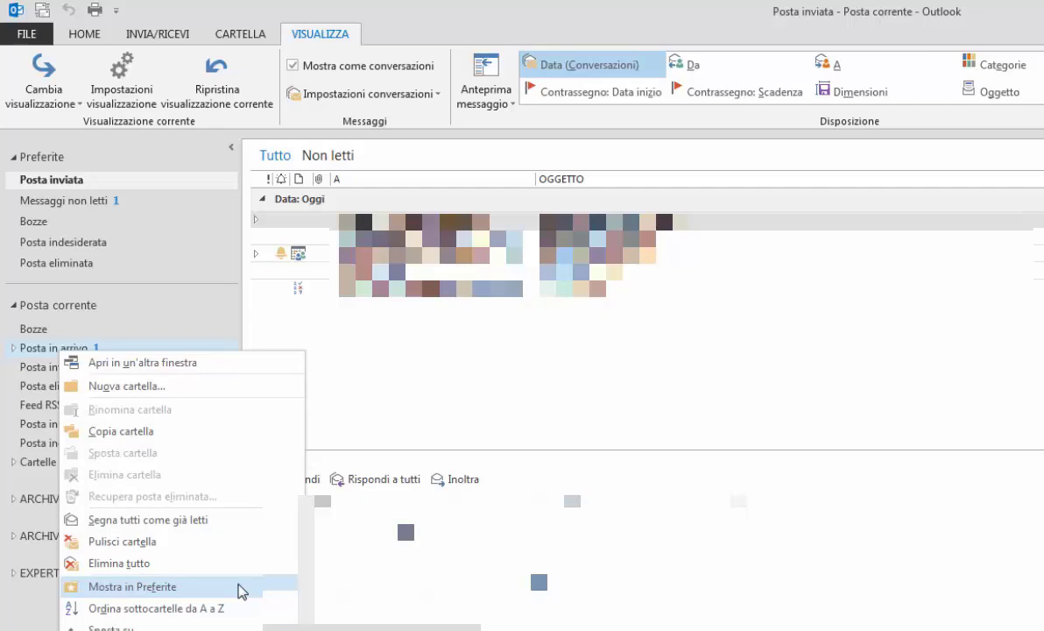
{"action": "left_click", "coordinate": [241, 590]}
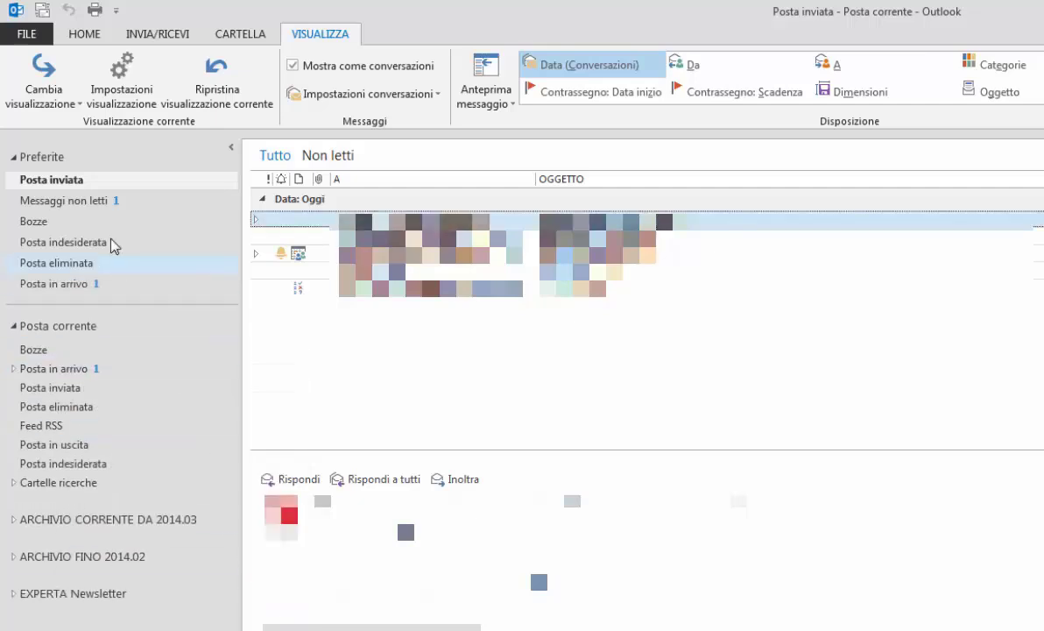
Move the Posta in arrivo folder to the first place in Preferite.
{"action": "left_click_drag", "start_coordinate": [86, 285], "coordinate": [103, 177]}
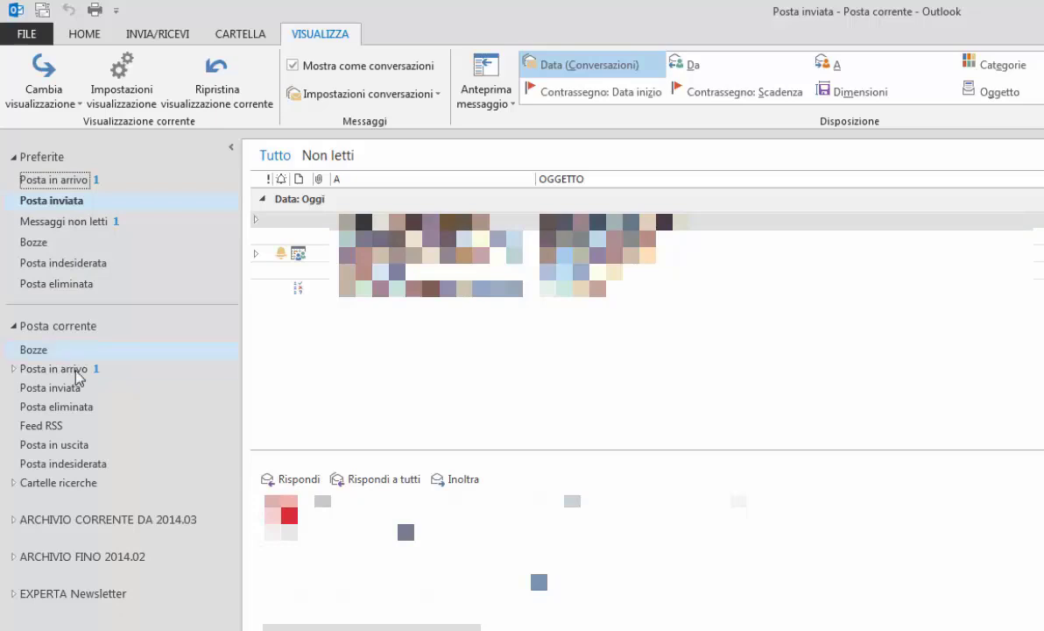
Open the Outlook oggi customisation for Posta corrente and add Posta inviata to the message folders it shows.
{"action": "left_click", "coordinate": [41, 326]}
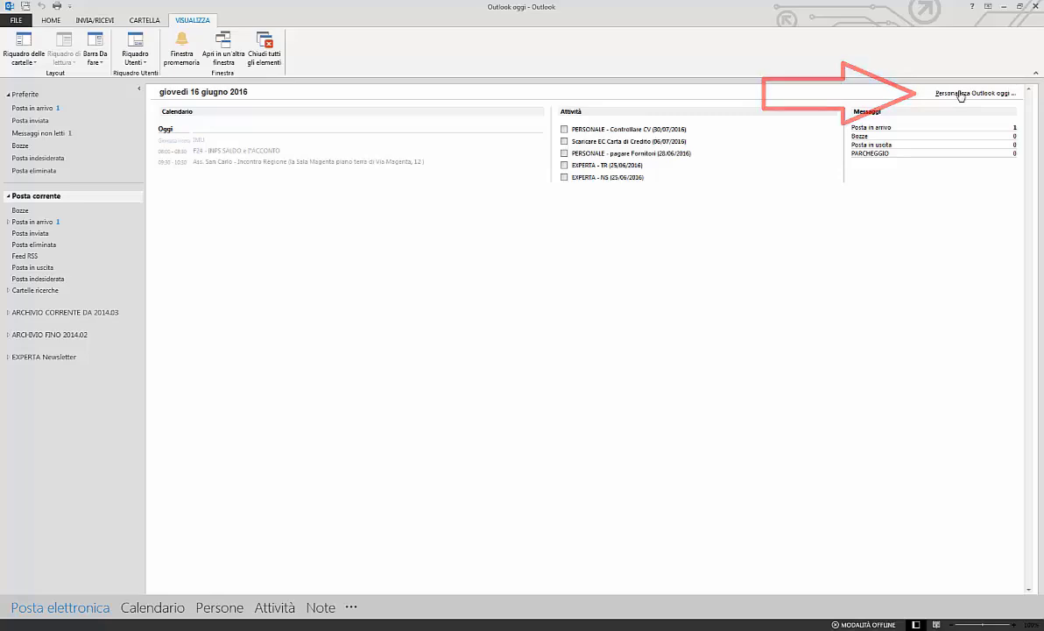
{"action": "left_click", "coordinate": [961, 94]}
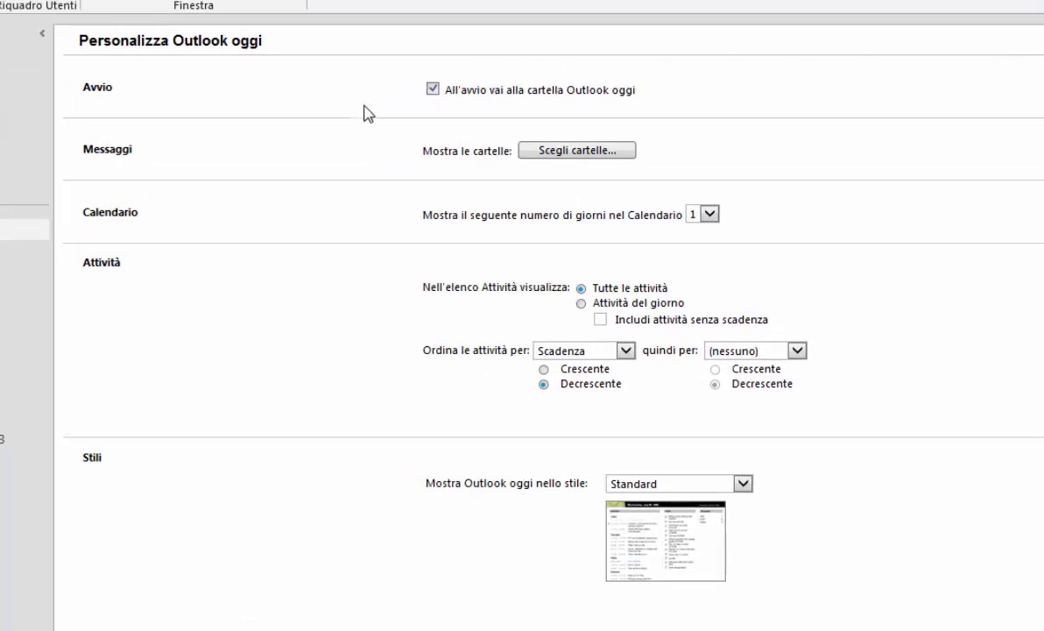
{"action": "left_click", "coordinate": [433, 88]}
{"action": "left_click", "coordinate": [433, 88]}
{"action": "left_click", "coordinate": [575, 154]}
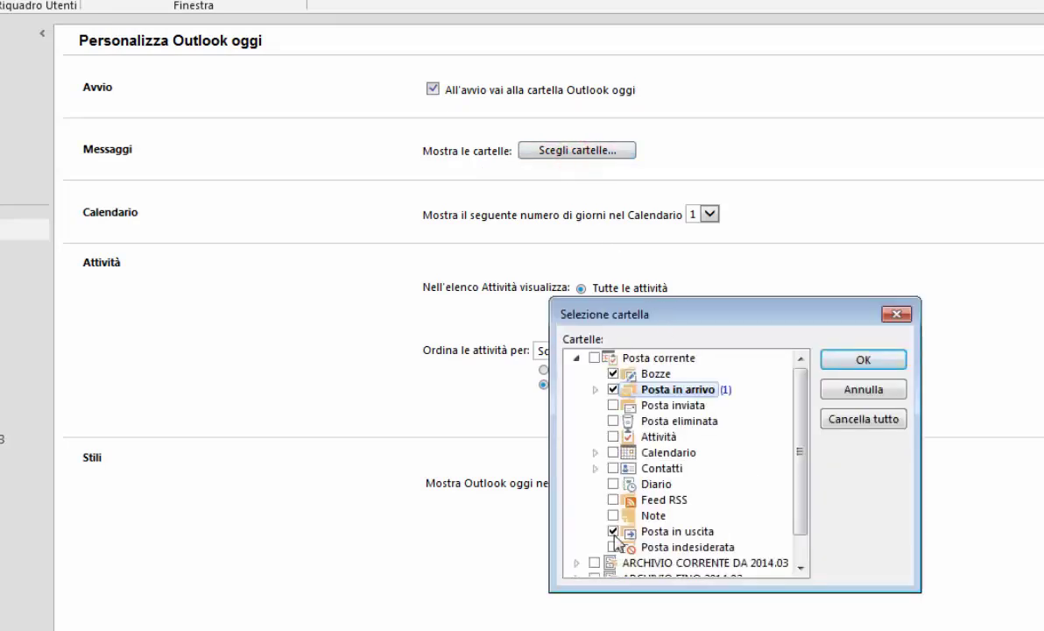
{"action": "left_click", "coordinate": [613, 406]}
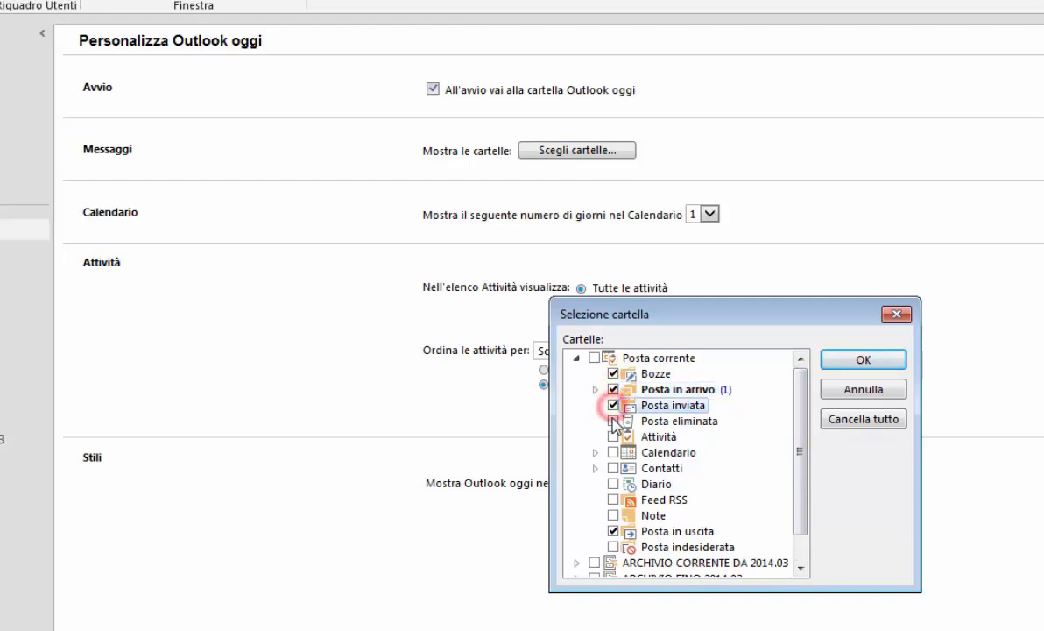
{"action": "left_click", "coordinate": [865, 362]}
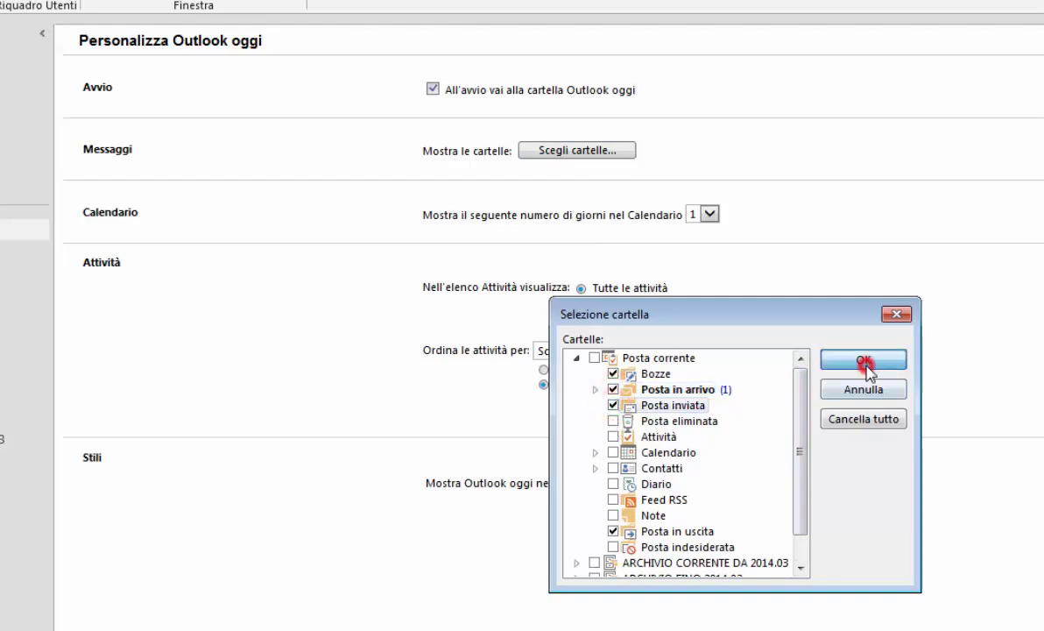
Check the choices for calendar days, set the Outlook oggi style to Estate and save the changes.
{"action": "left_click", "coordinate": [709, 214]}
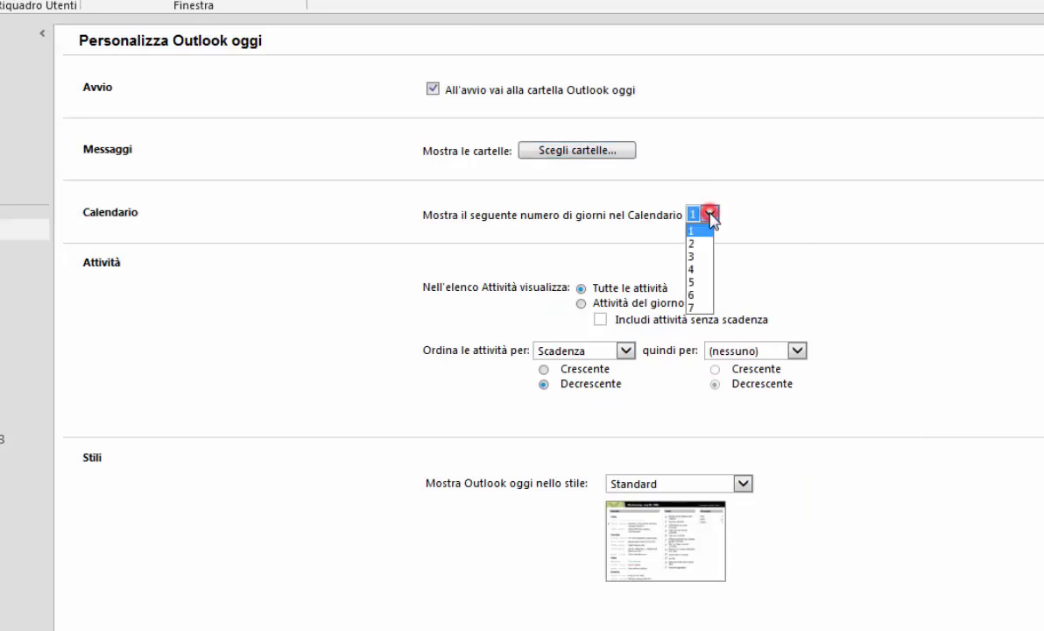
{"action": "left_click", "coordinate": [828, 233]}
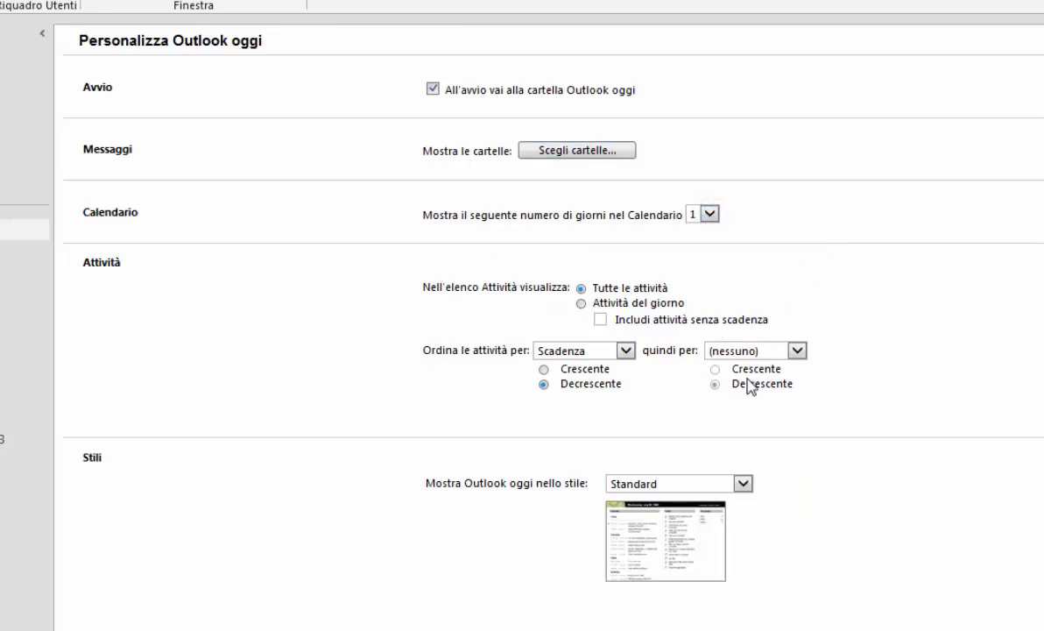
{"action": "left_click", "coordinate": [744, 481]}
{"action": "left_click", "coordinate": [698, 541]}
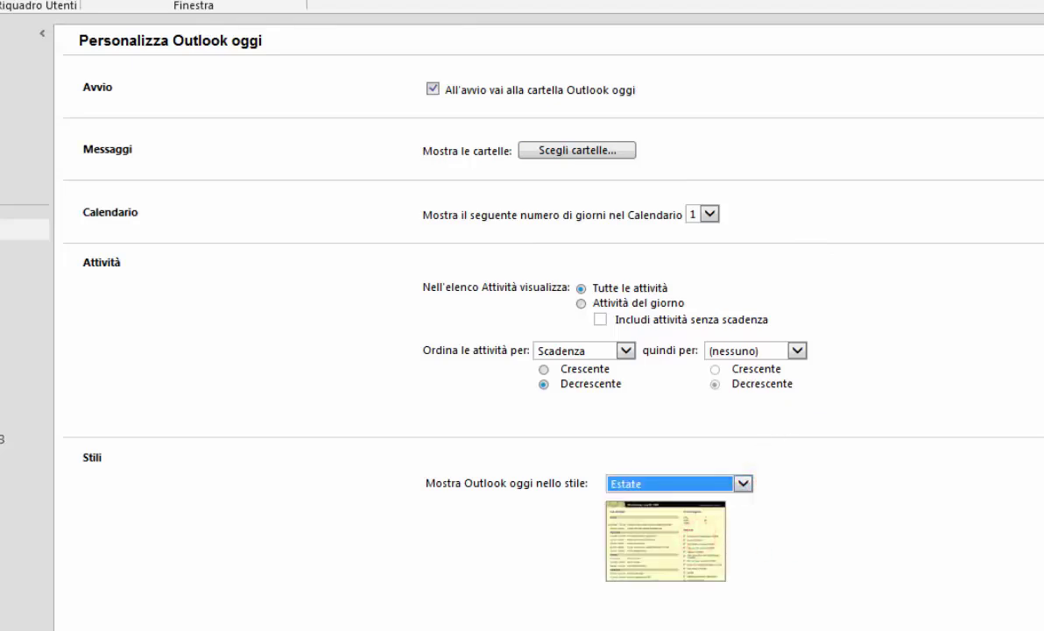
{"action": "left_click", "coordinate": [1014, 91]}
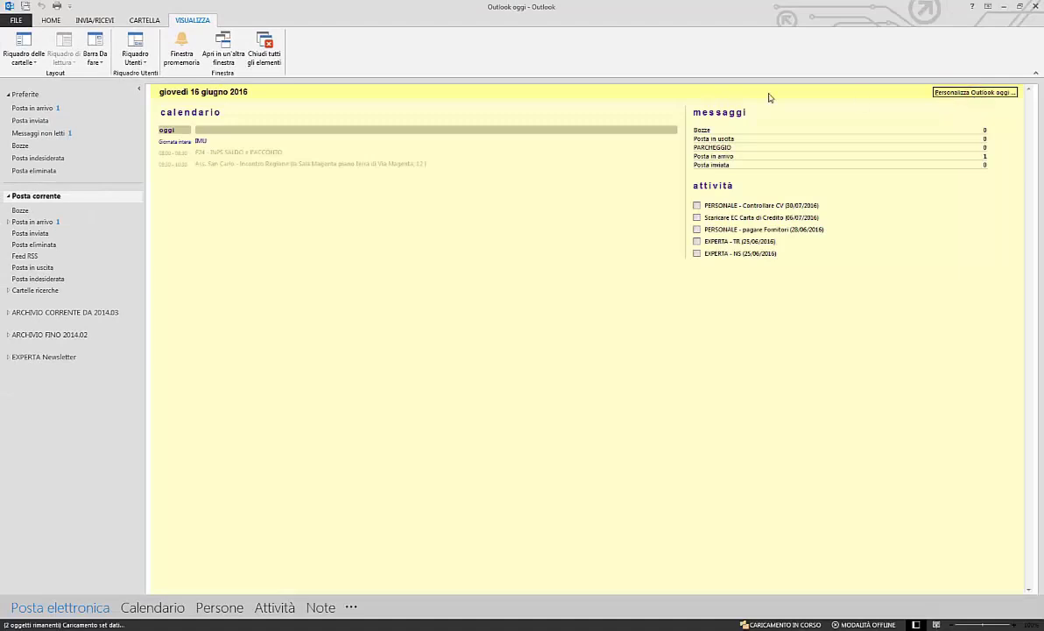
Set the Outlook oggi style to Standard and save the changes.
{"action": "left_click", "coordinate": [964, 95]}
{"action": "left_click", "coordinate": [526, 337]}
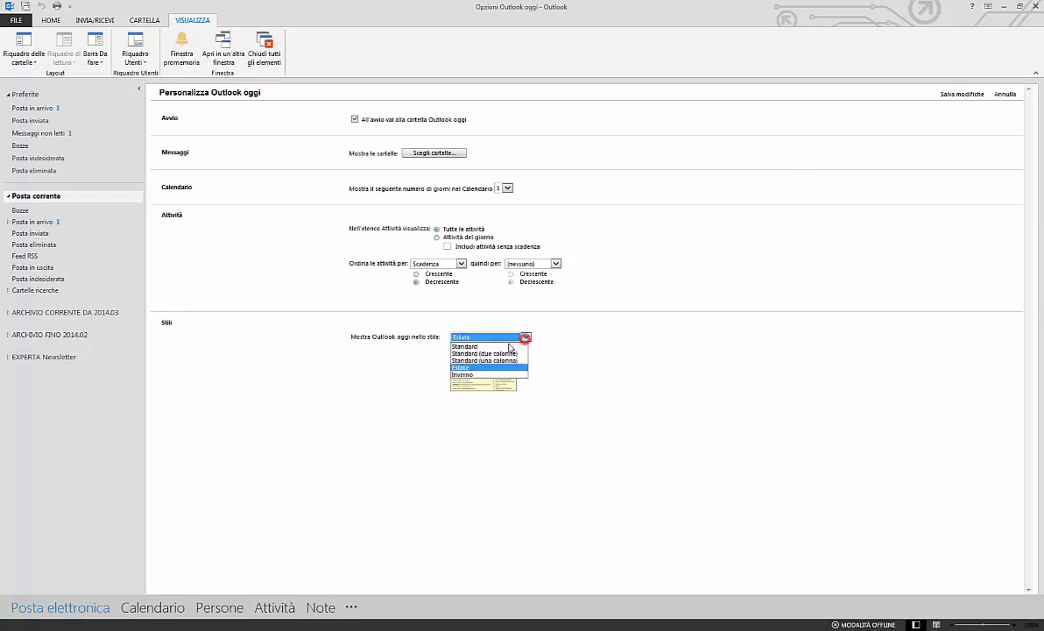
{"action": "left_click", "coordinate": [473, 346]}
{"action": "left_click", "coordinate": [963, 95]}
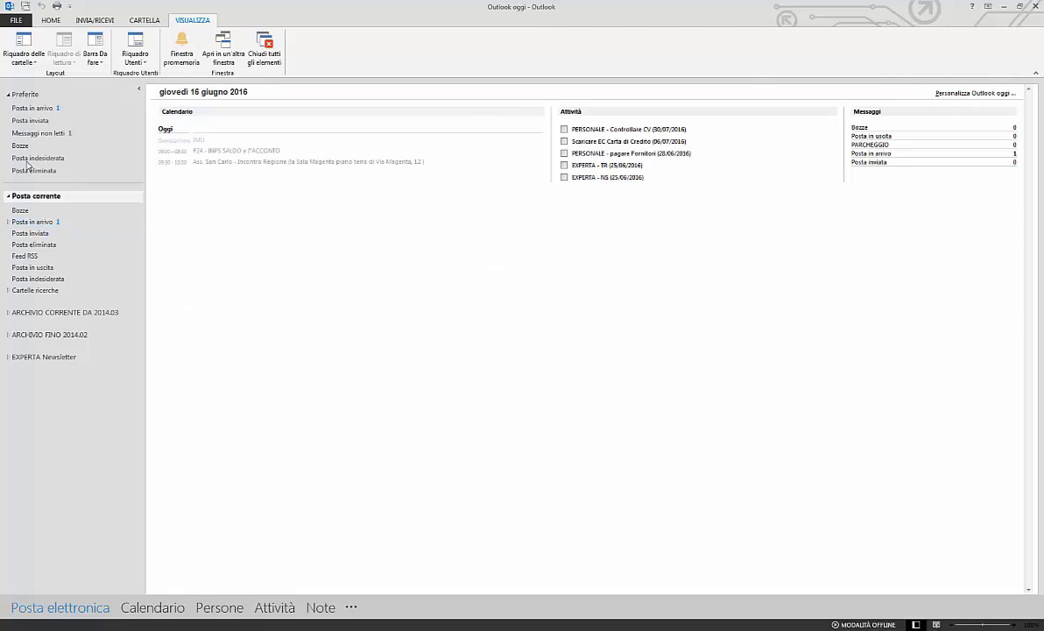
Show the Calendario, Attività and Utenti sections in the To-Do bar and resize them by shortening the calendar section.
{"action": "left_click", "coordinate": [94, 54]}
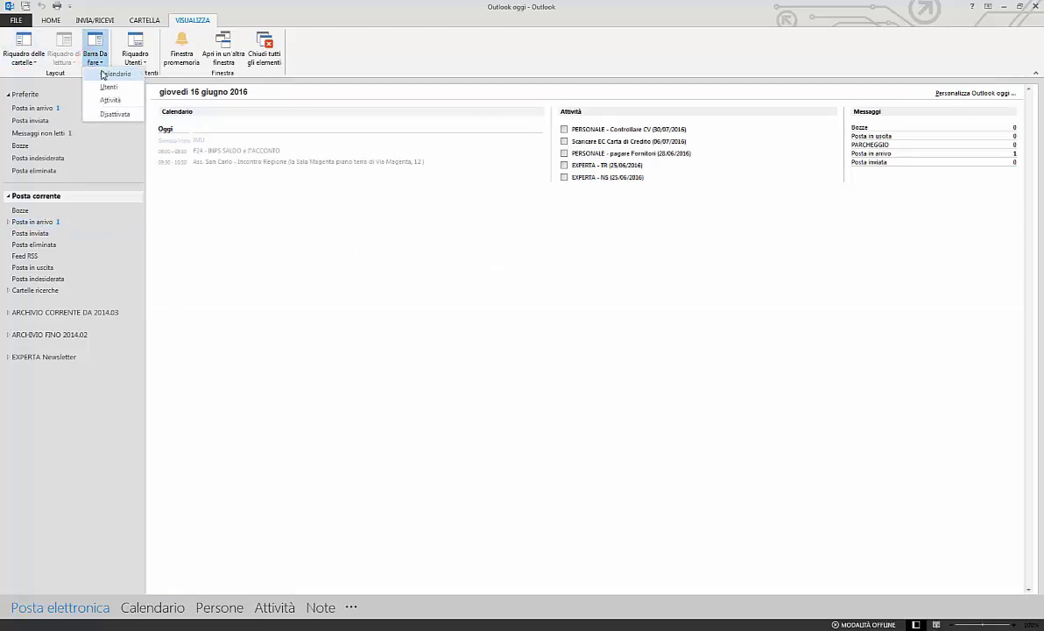
{"action": "left_click", "coordinate": [107, 75]}
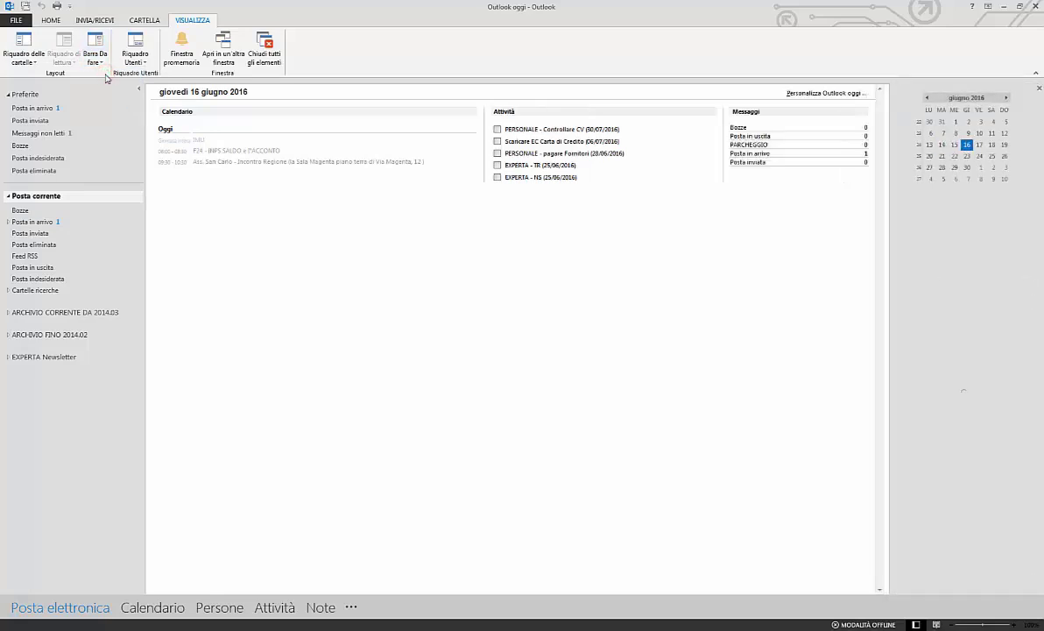
{"action": "left_click", "coordinate": [99, 58]}
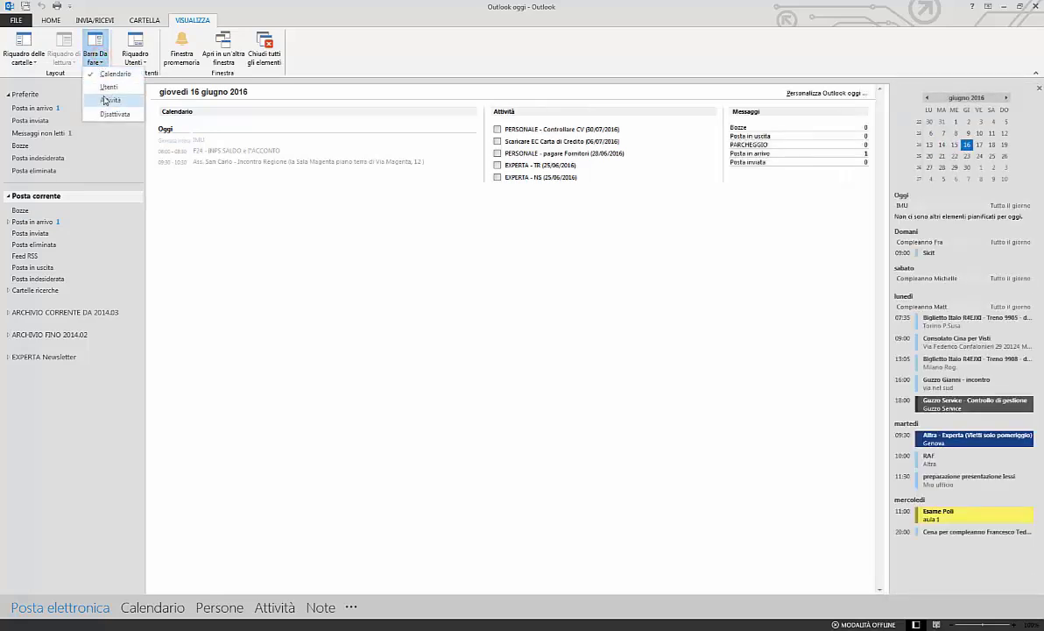
{"action": "left_click", "coordinate": [104, 100]}
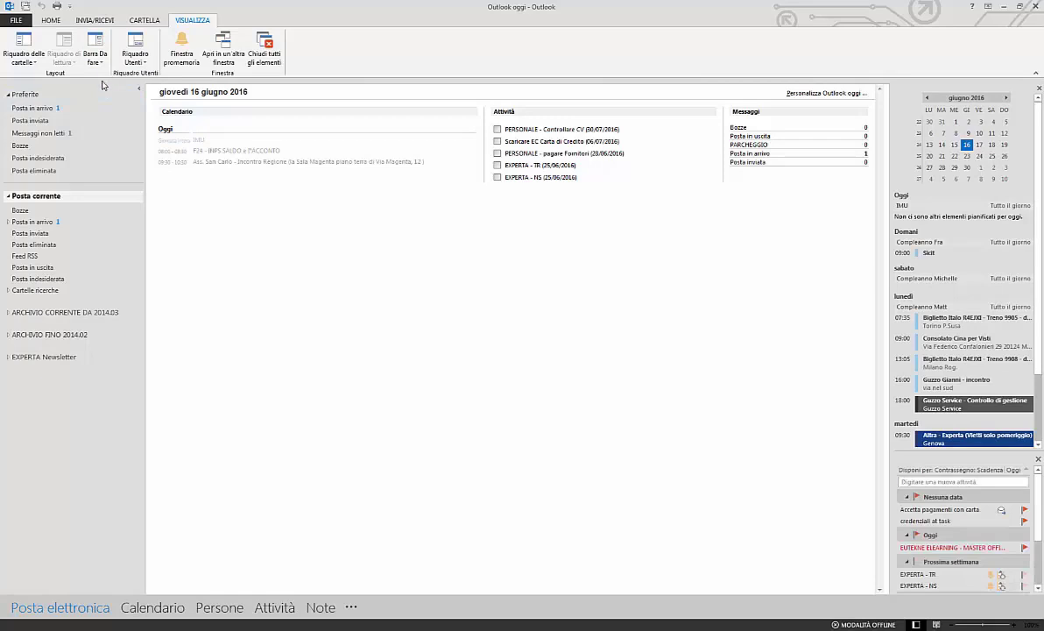
{"action": "left_click", "coordinate": [95, 58]}
{"action": "left_click", "coordinate": [103, 87]}
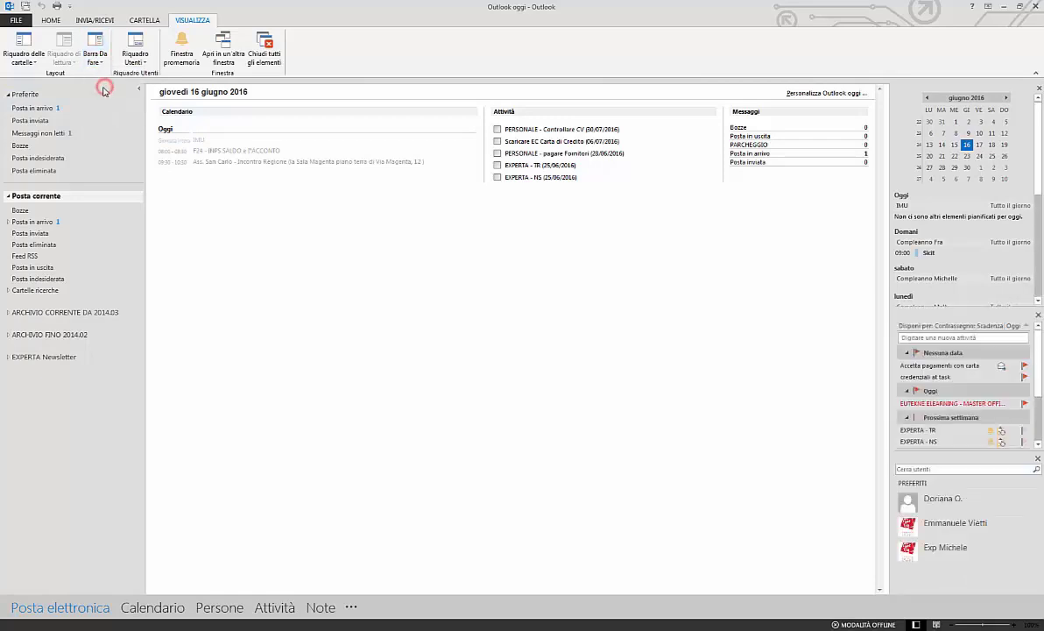
{"action": "left_click_drag", "start_coordinate": [938, 307], "coordinate": [938, 273]}
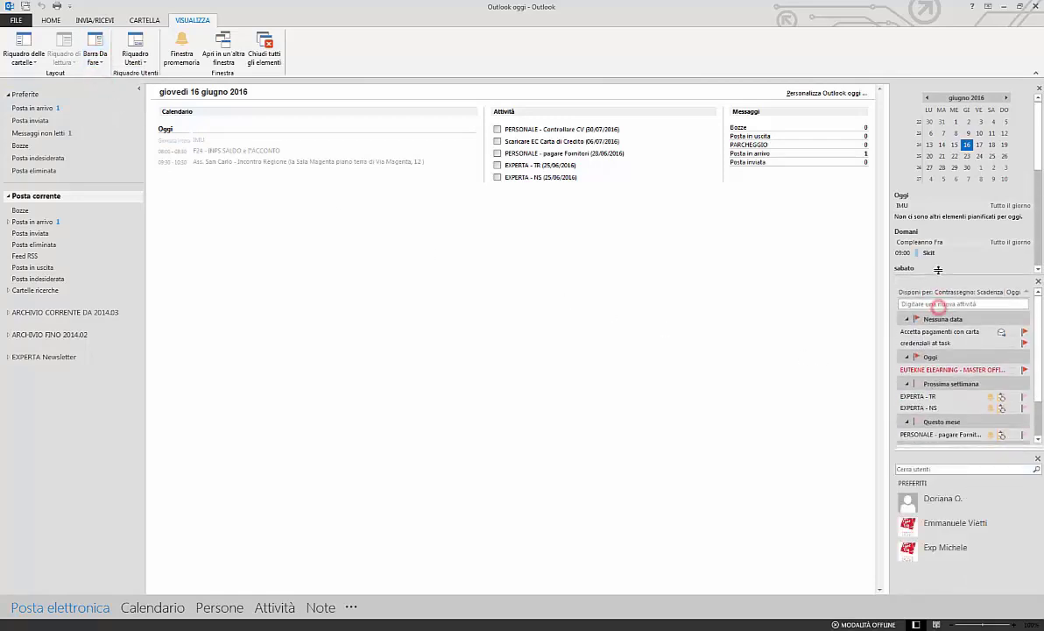
{"action": "left_click_drag", "start_coordinate": [962, 455], "coordinate": [960, 431]}
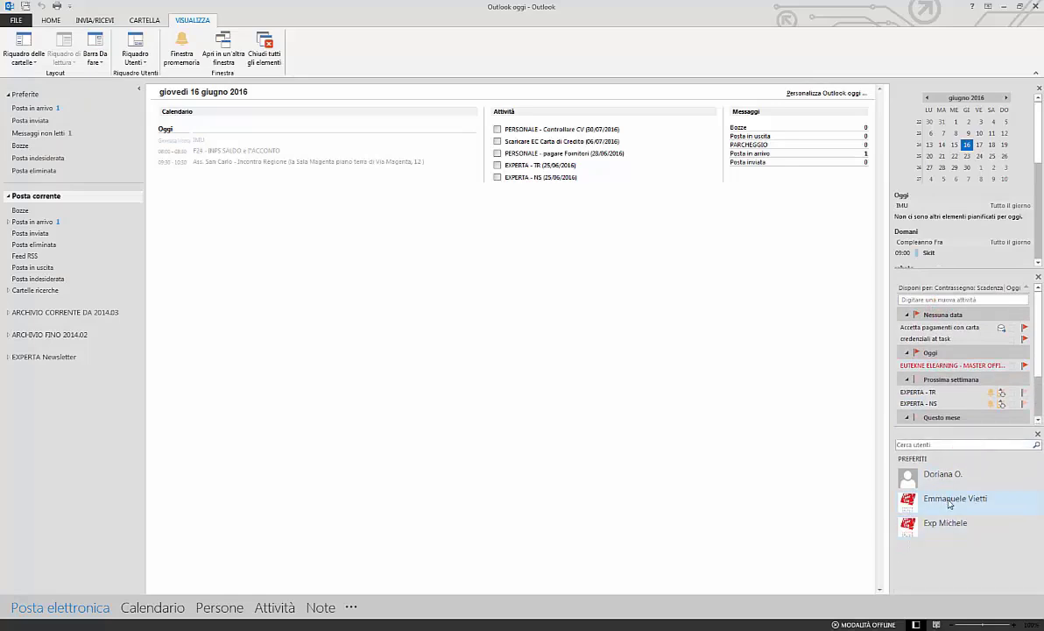
View the contact cards of the second and third favourite people in the To-Do bar.
{"action": "left_click", "coordinate": [949, 500]}
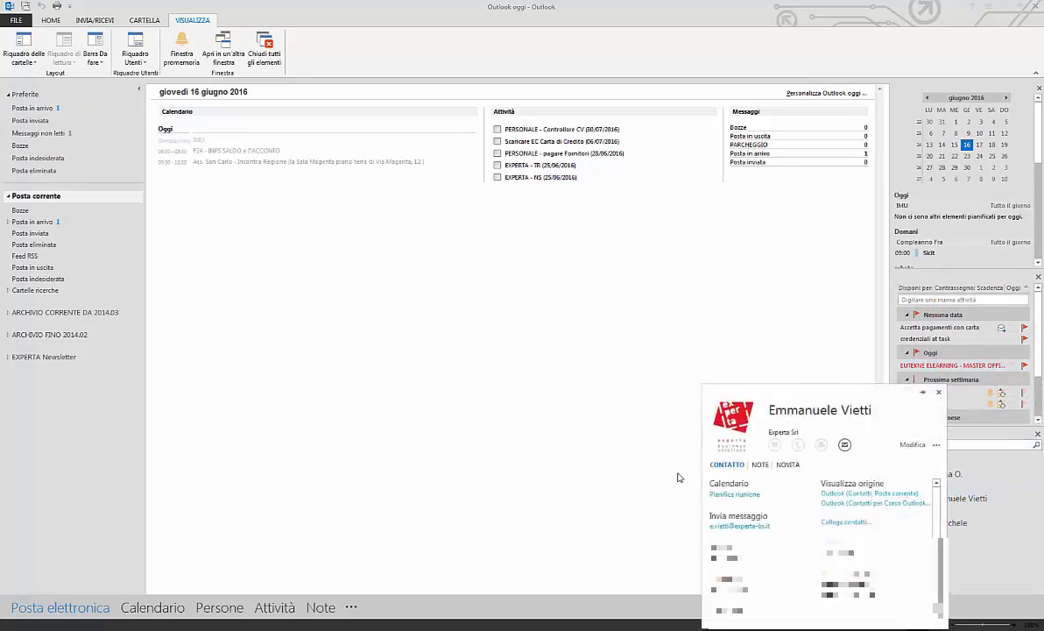
{"action": "left_click", "coordinate": [969, 524]}
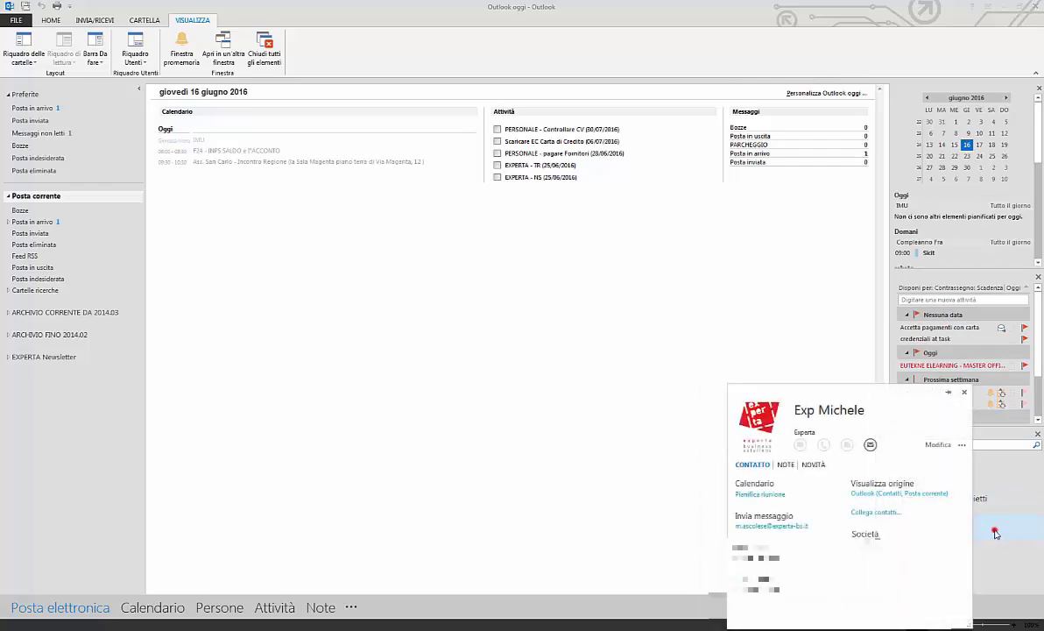
{"action": "mouse_move", "coordinate": [996, 532]}
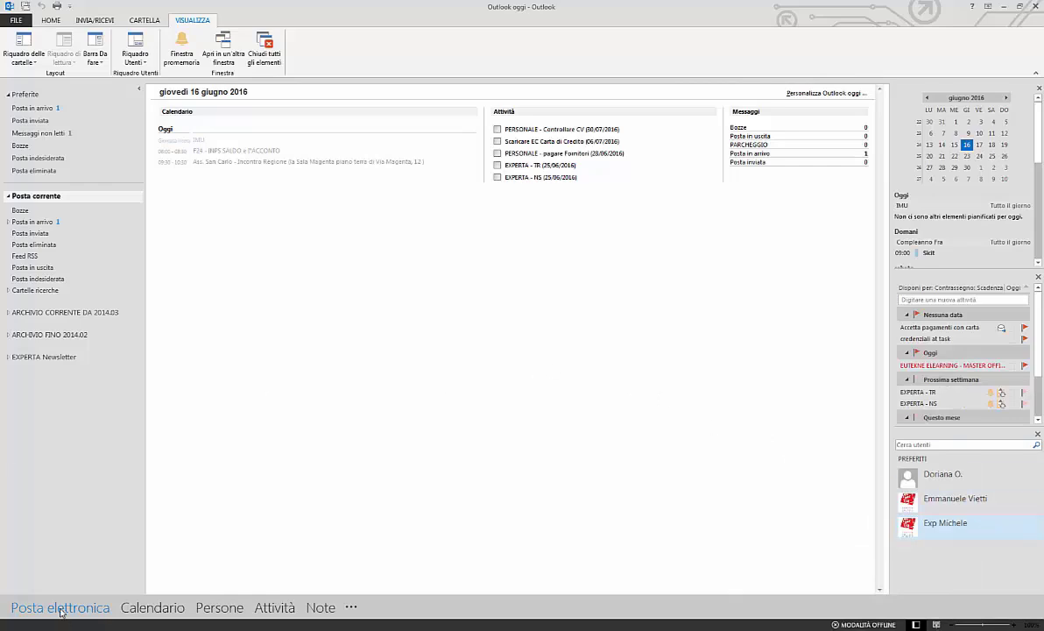
Open the Posta in arrivo folder of Posta corrente.
{"action": "left_click", "coordinate": [35, 223]}
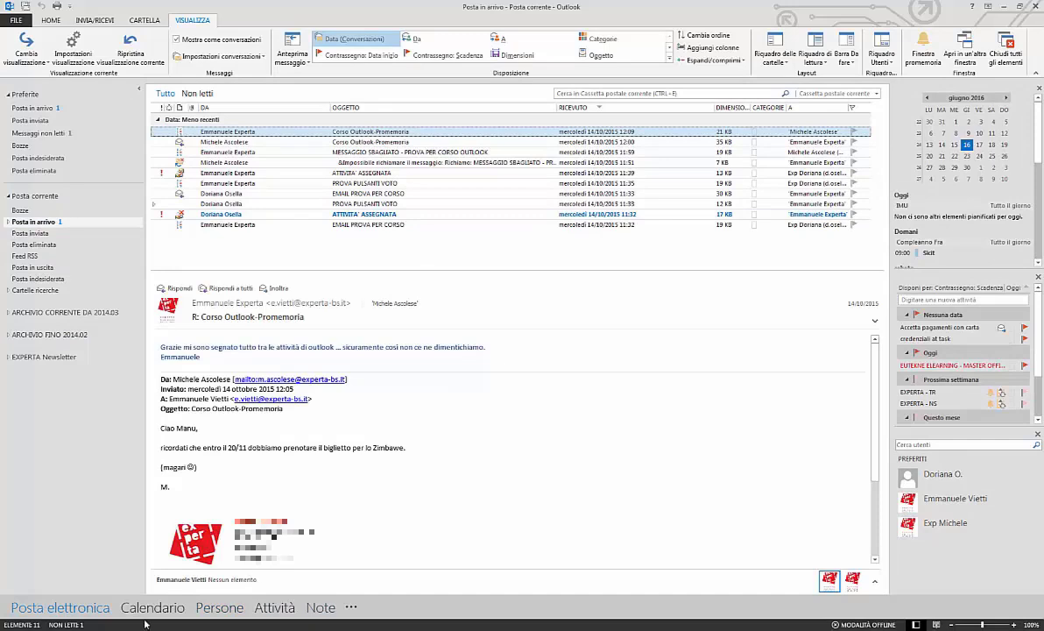
{"action": "mouse_move", "coordinate": [151, 615]}
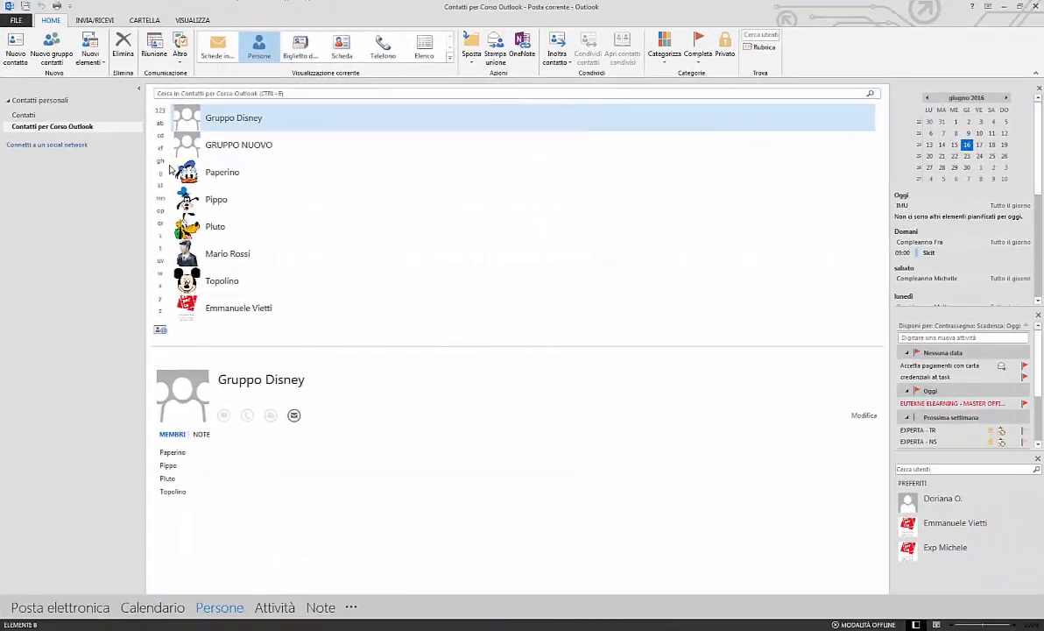
Display the Contatti per Corso Outlook folder in business card view and reopen the choice of views.
{"action": "left_click", "coordinate": [186, 21]}
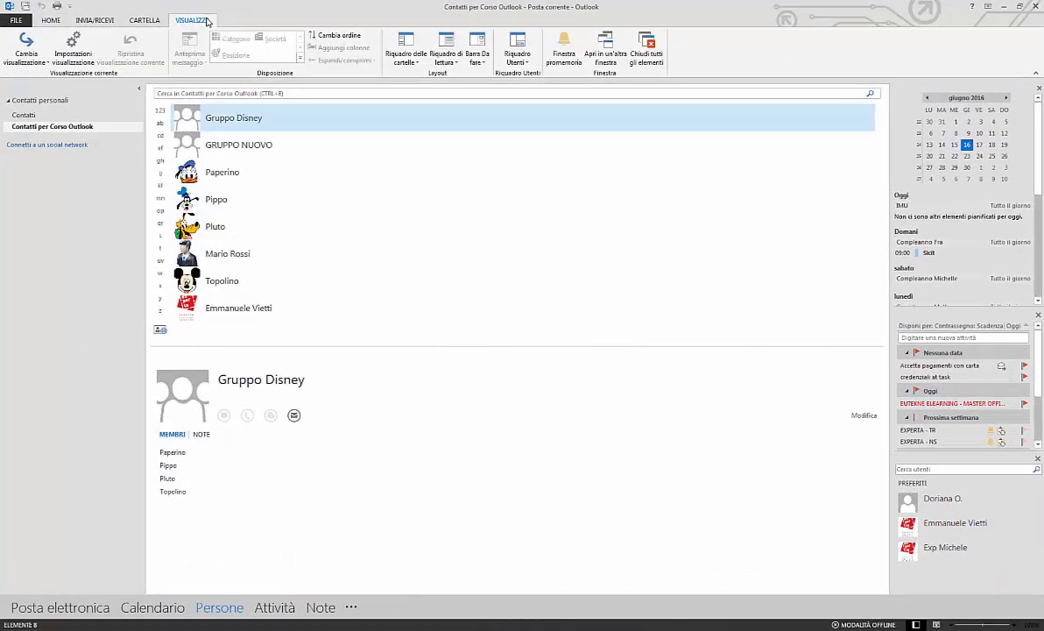
{"action": "left_click", "coordinate": [26, 49]}
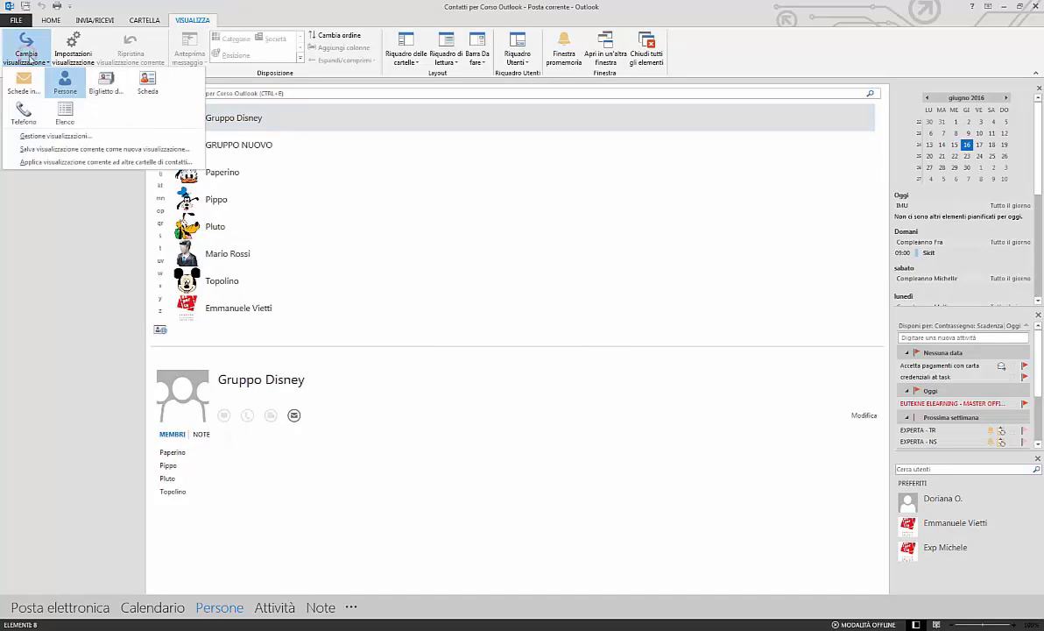
{"action": "left_click", "coordinate": [103, 82]}
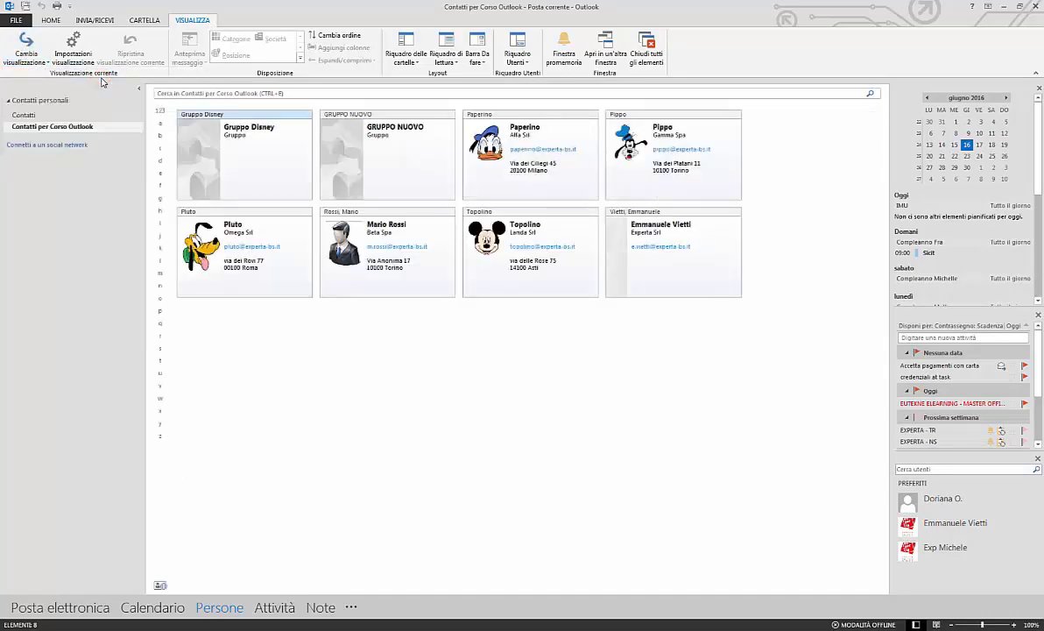
{"action": "left_click", "coordinate": [33, 52]}
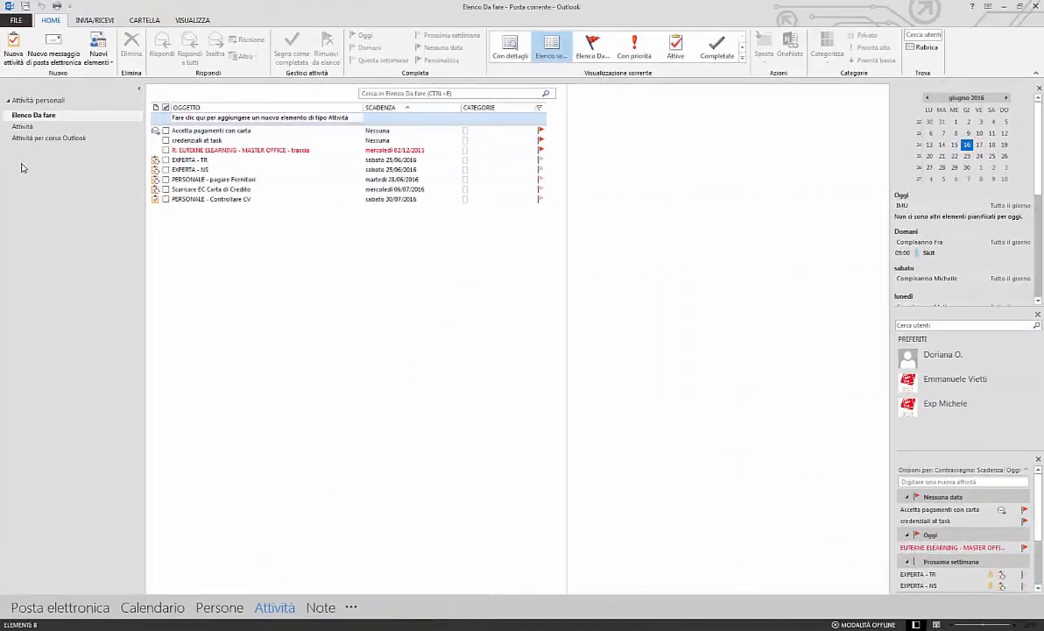
View the Attività per corso Outlook task folder, return to Elenco Da fare and show its view commands.
{"action": "left_click", "coordinate": [29, 139]}
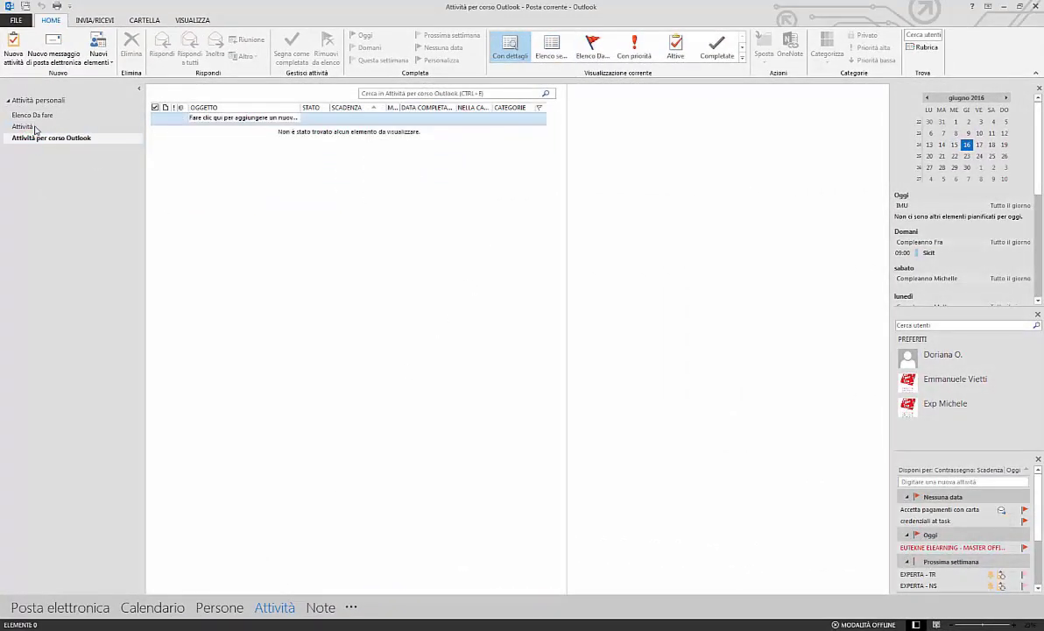
{"action": "left_click", "coordinate": [32, 116]}
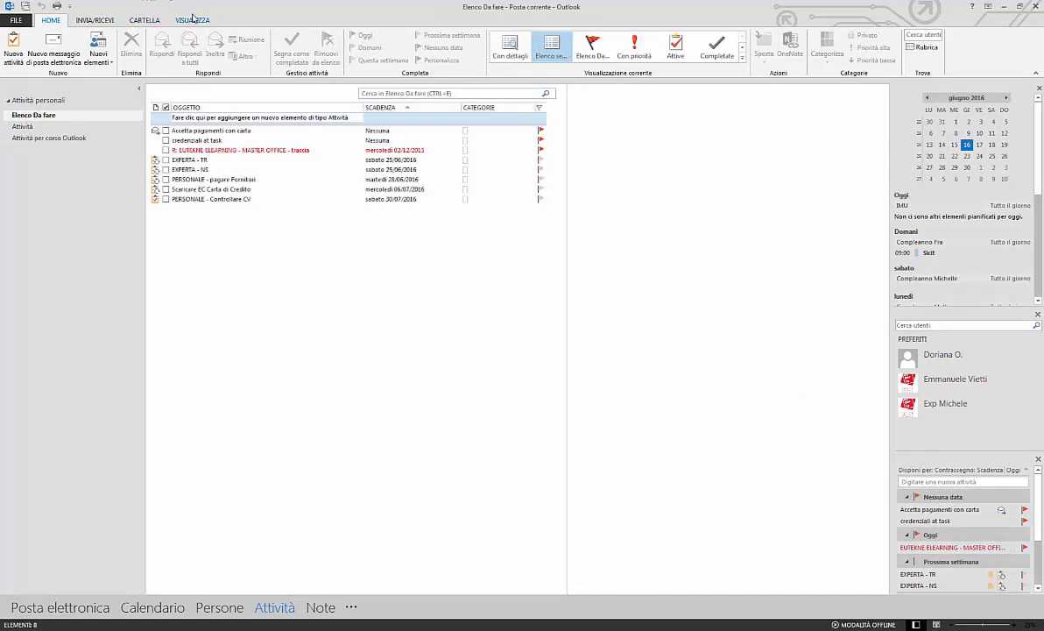
{"action": "left_click", "coordinate": [193, 20]}
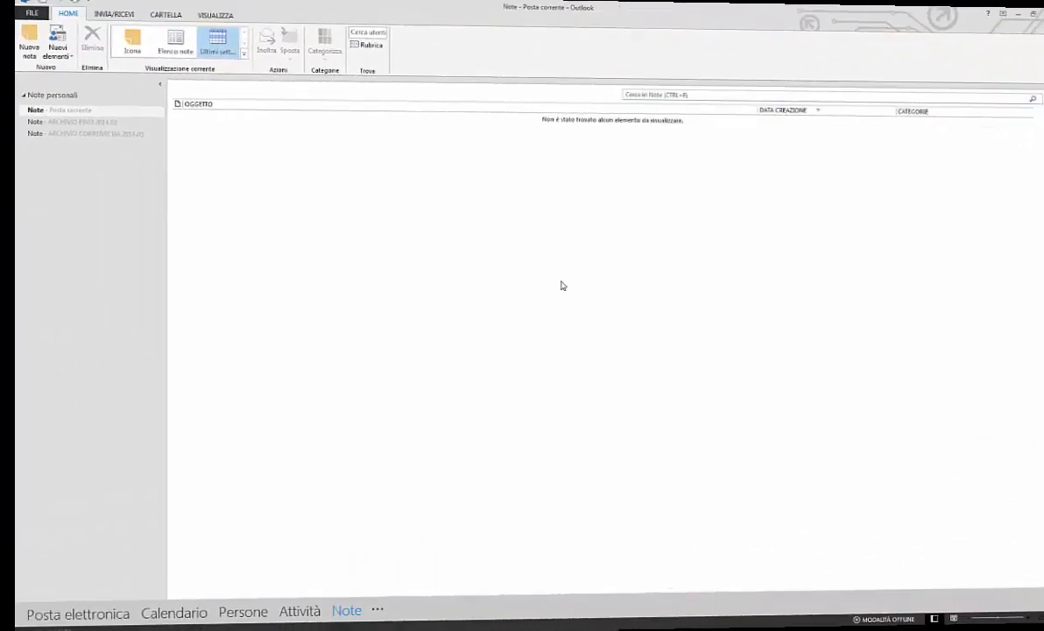
Show the complete folder list and view Posta in arrivo, Calendario Formazione Outlook and Contatti per Corso Outlook from it.
{"action": "left_click", "coordinate": [351, 608]}
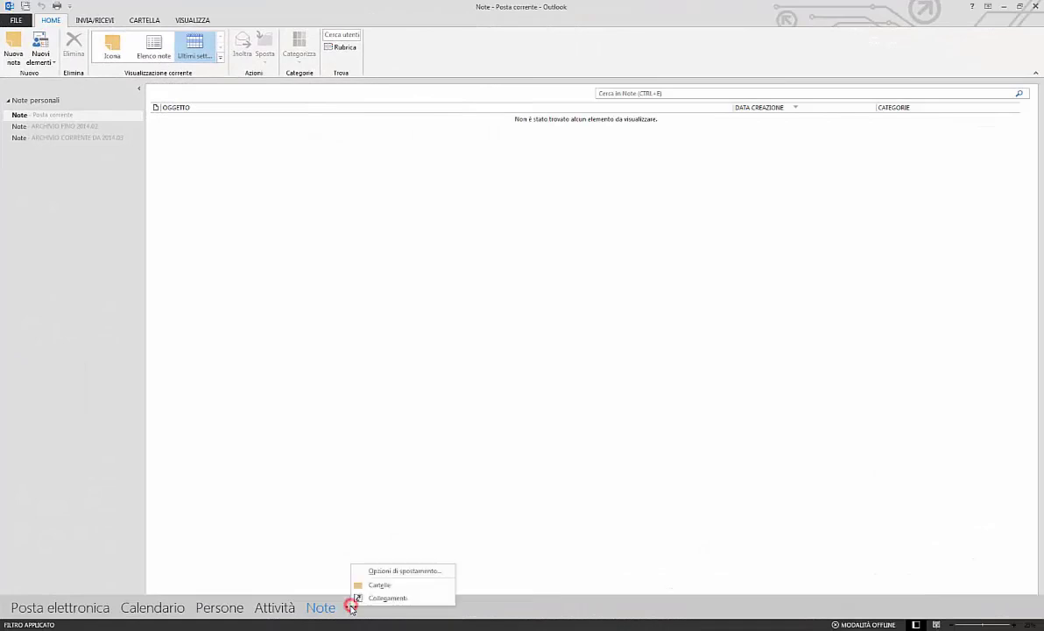
{"action": "left_click", "coordinate": [379, 585]}
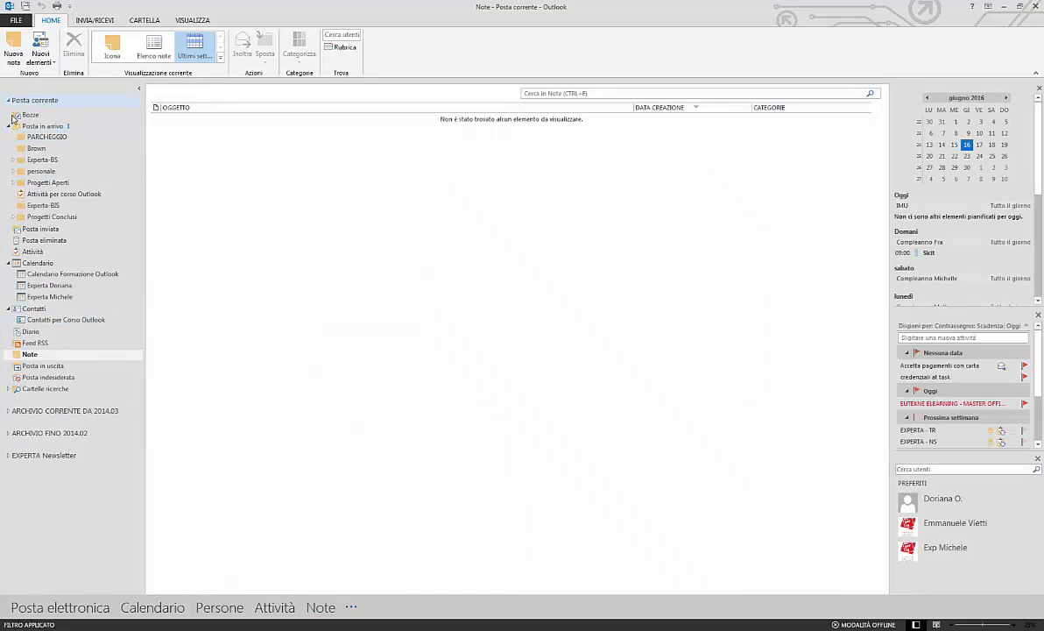
{"action": "left_click", "coordinate": [40, 127]}
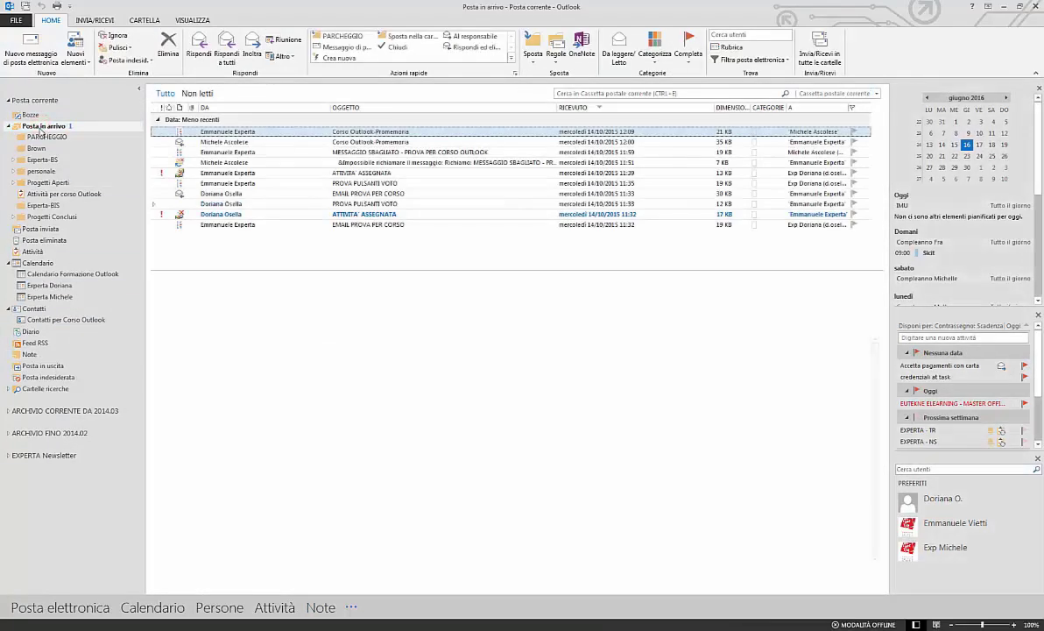
{"action": "left_click", "coordinate": [54, 274]}
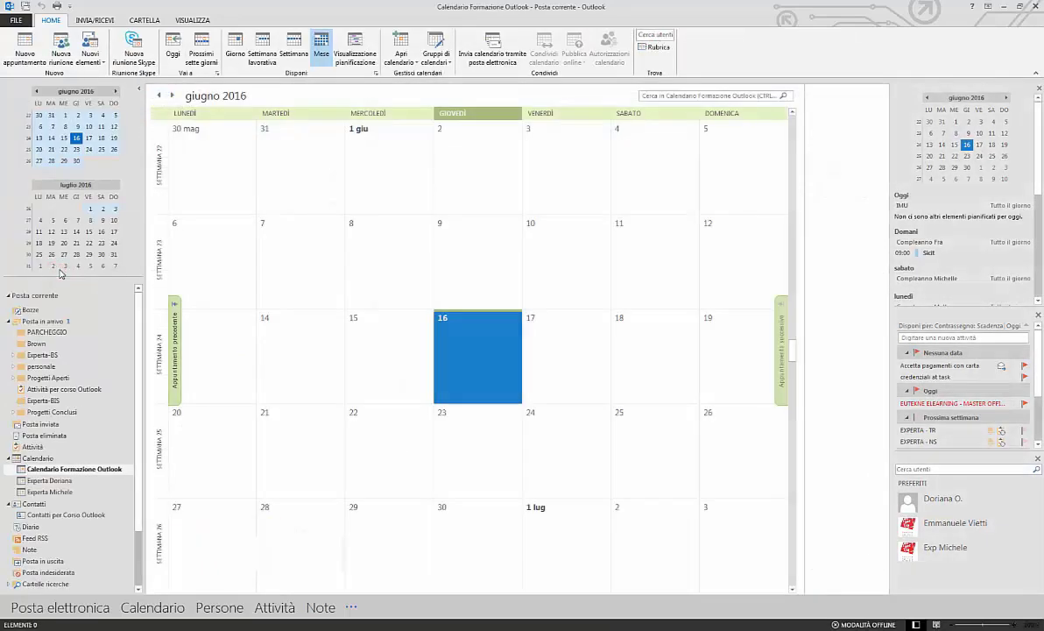
{"action": "left_click", "coordinate": [77, 516]}
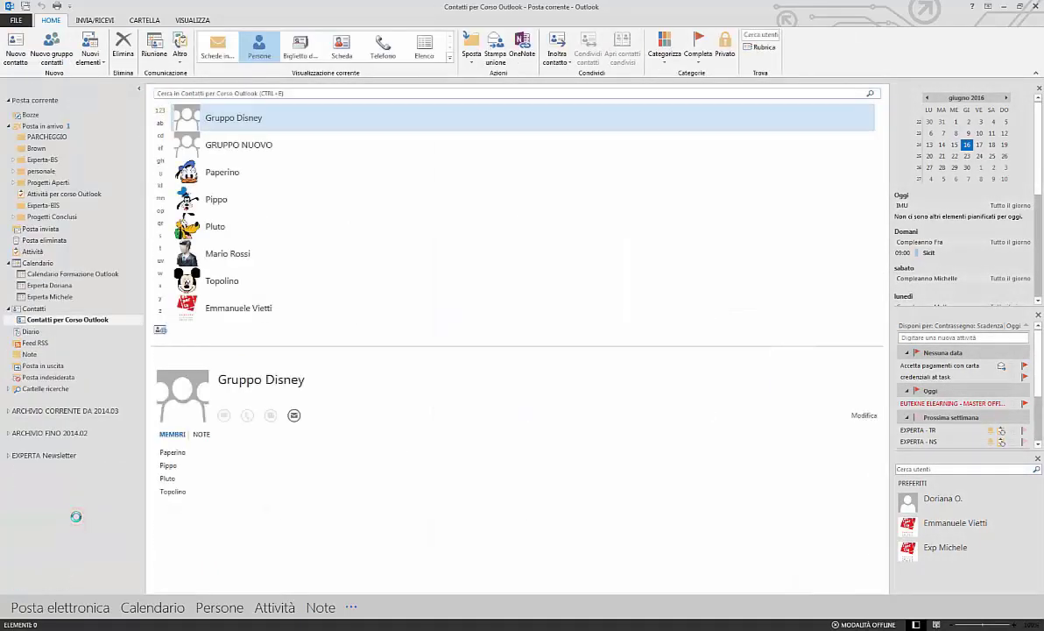